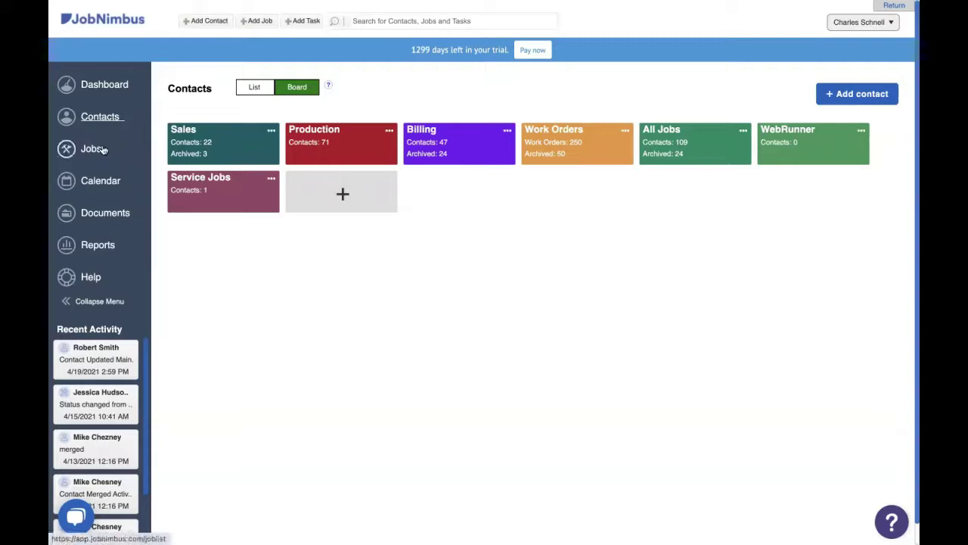
# - Open the Sales job board and review its stages and the job cards under Incoming Leads
pyautogui.click(103, 150)
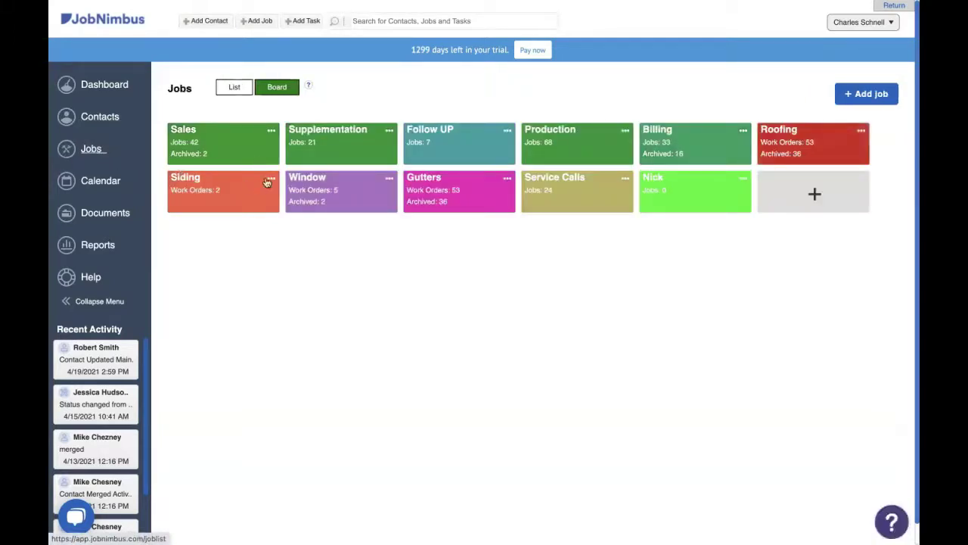
pyautogui.click(245, 147)
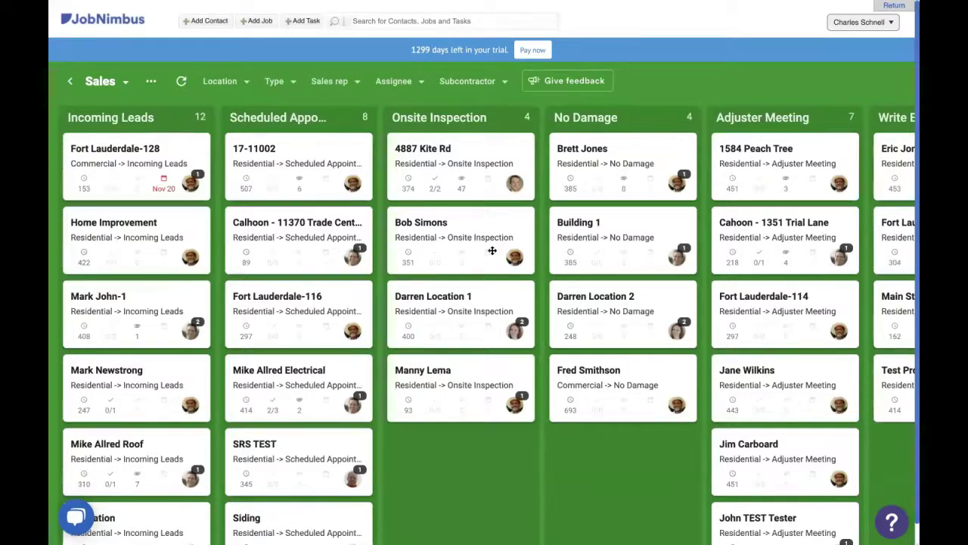
pyautogui.hscroll(10, 535, 255)
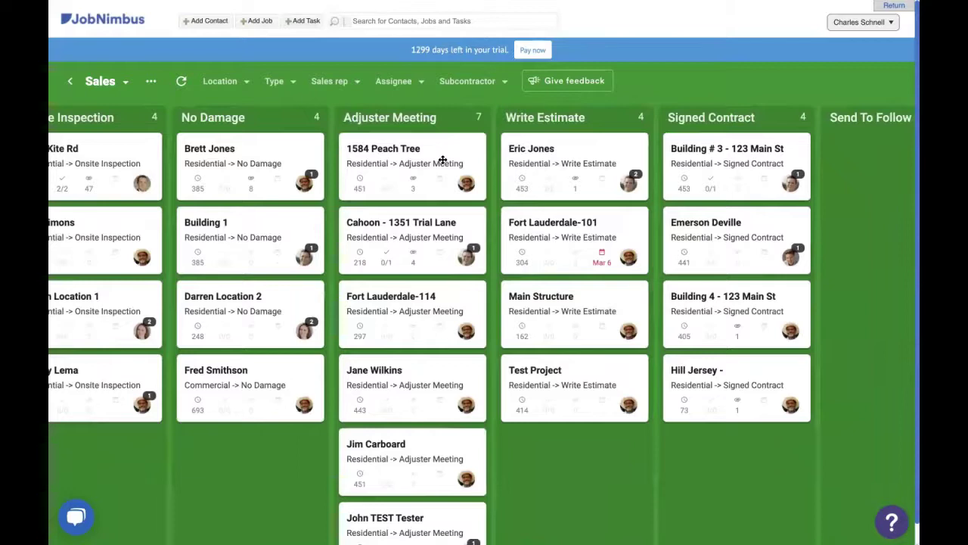
pyautogui.hscroll(1, 443, 160)
pyautogui.hscroll(-5, 446, 159)
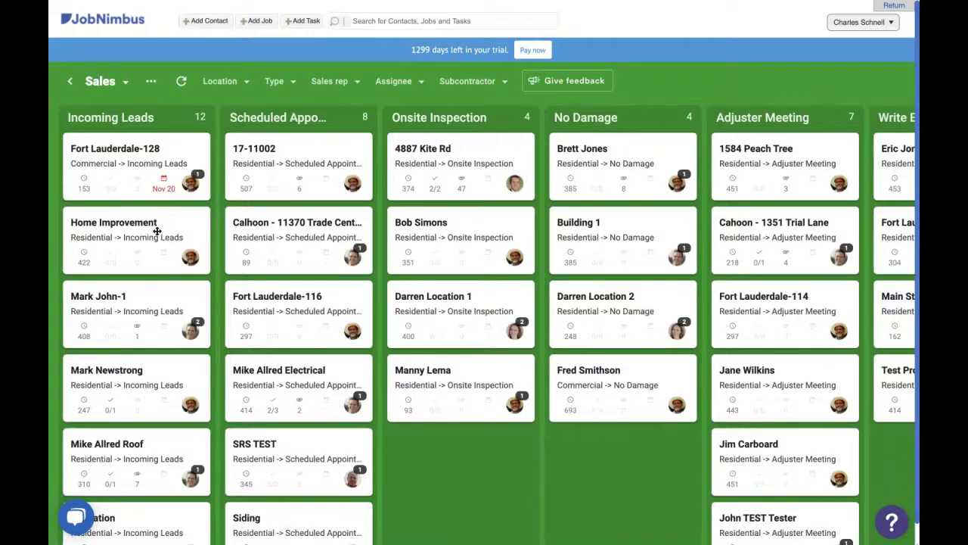
pyautogui.scroll(-3, 157, 229)
pyautogui.scroll(-5, 157, 229)
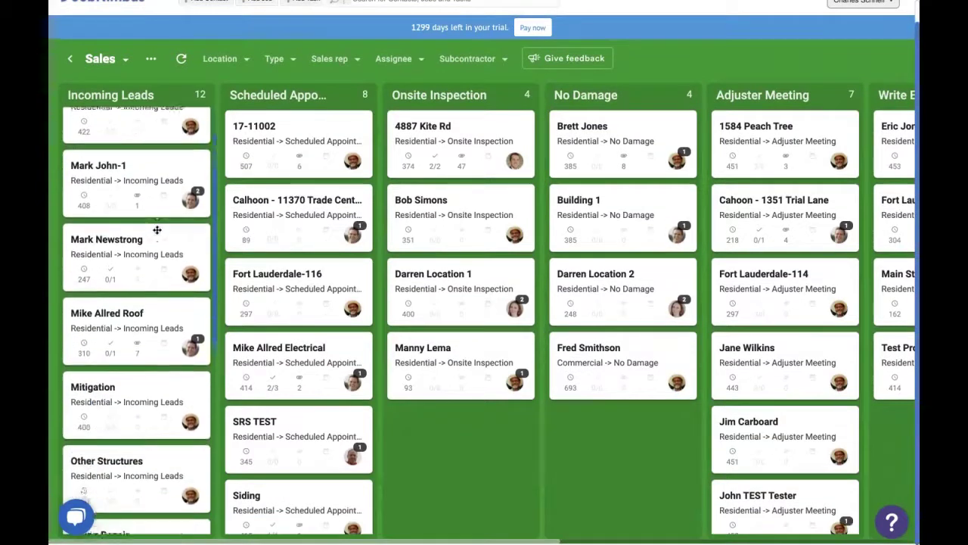
pyautogui.scroll(-5, 156, 229)
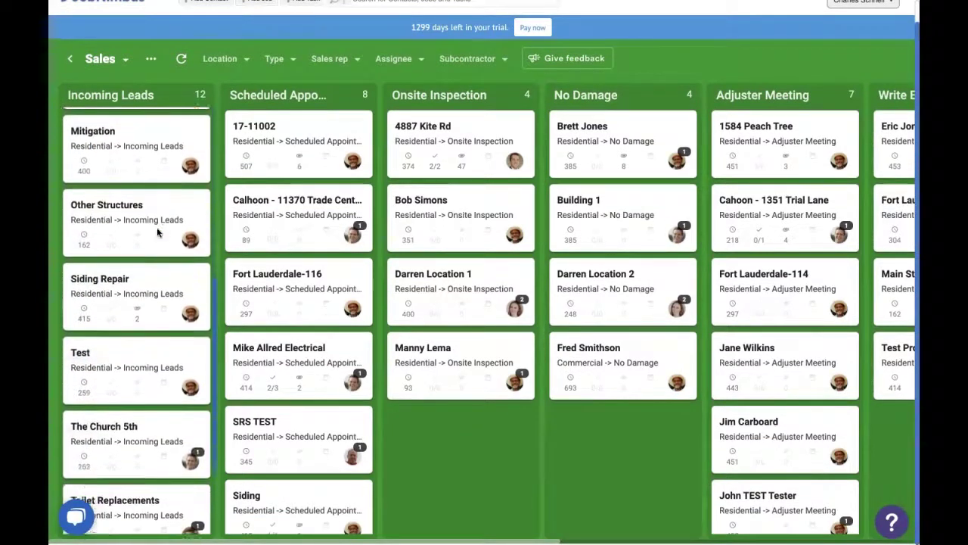
pyautogui.scroll(10, 157, 229)
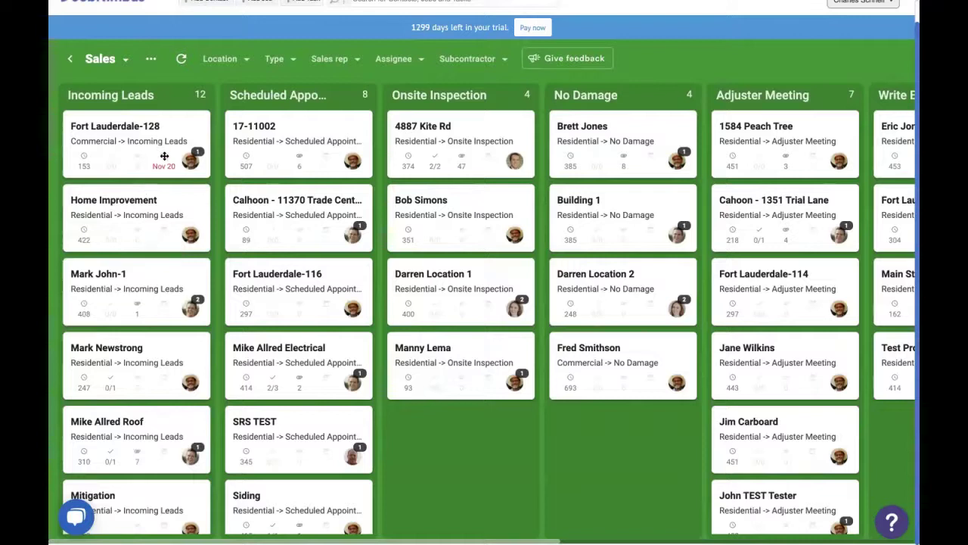
# - Review the list of available job boards, then leave the Sales board
pyautogui.click(125, 60)
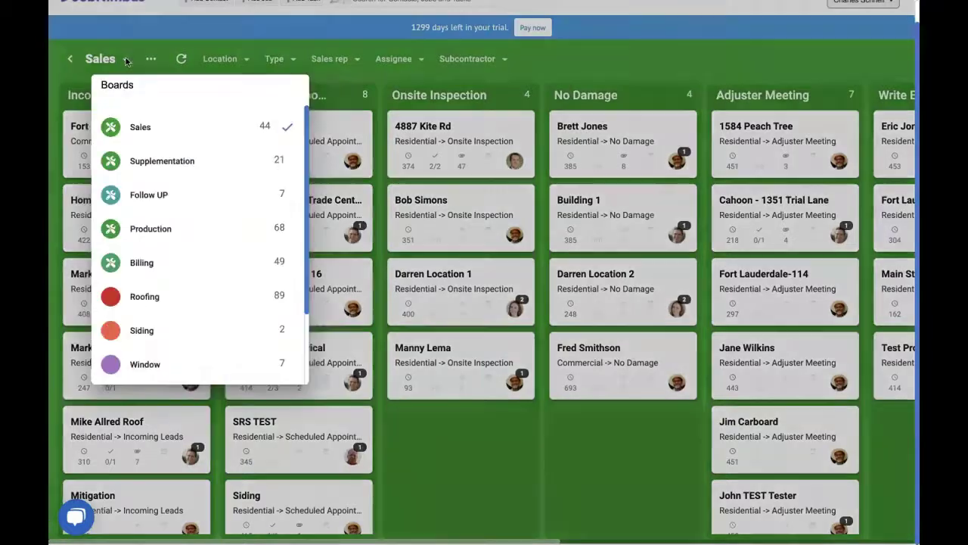
pyautogui.scroll(-3, 203, 221)
pyautogui.scroll(3, 203, 221)
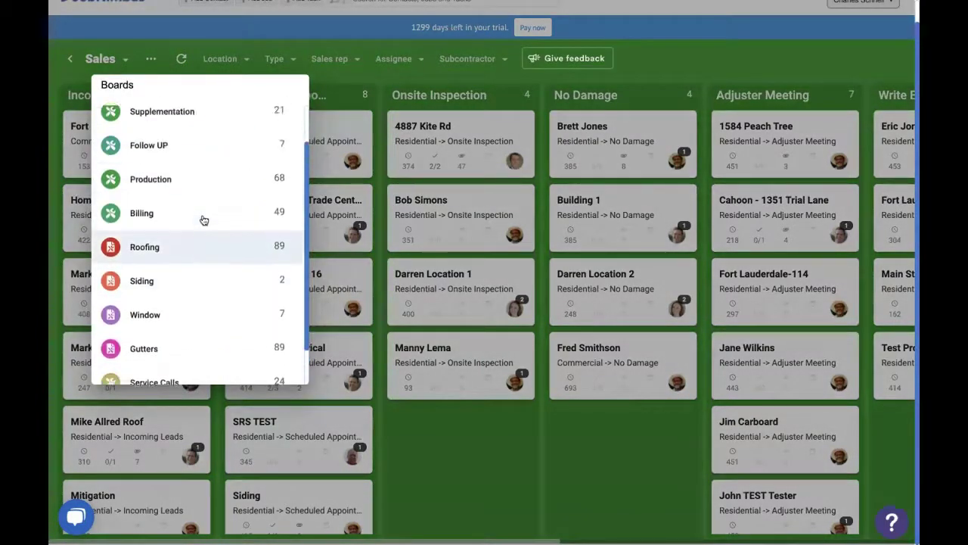
pyautogui.scroll(-3, 203, 221)
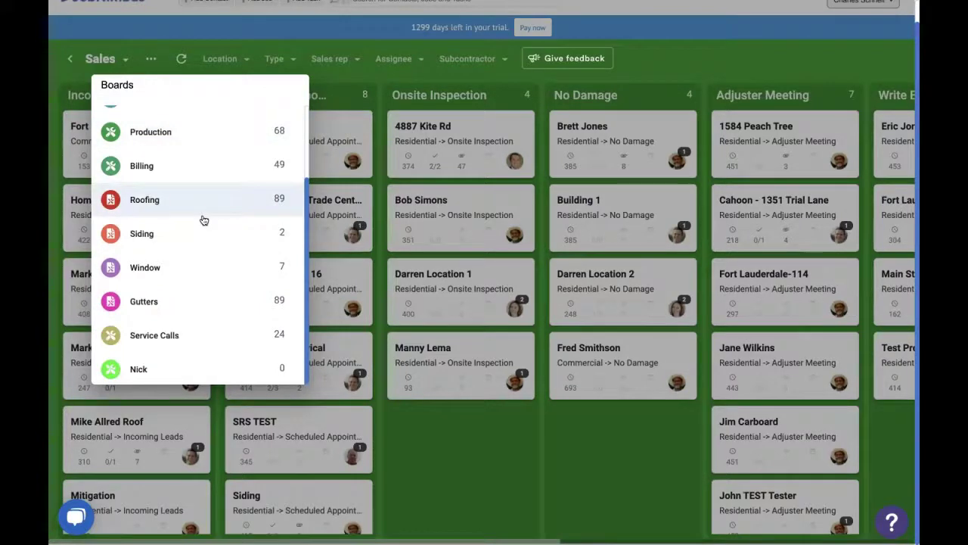
pyautogui.scroll(3, 203, 220)
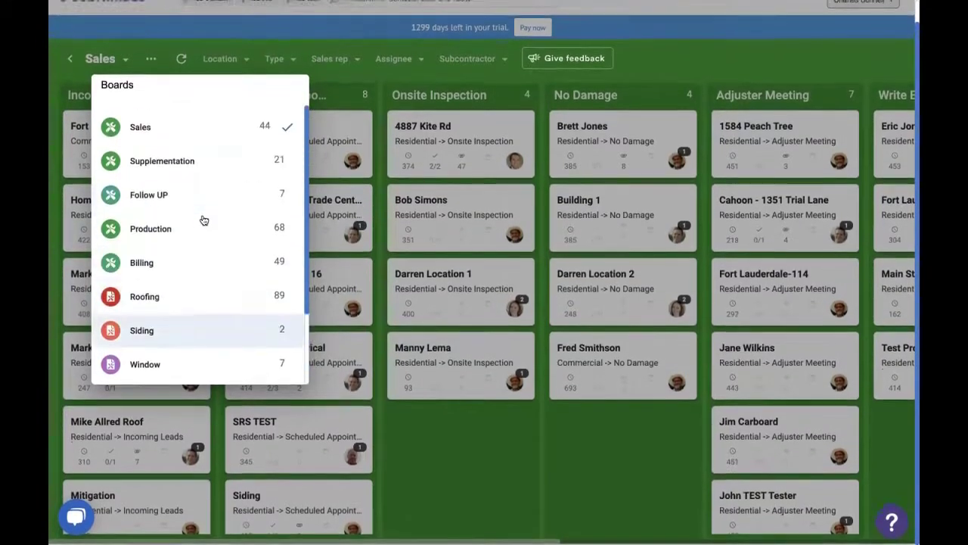
pyautogui.click(69, 64)
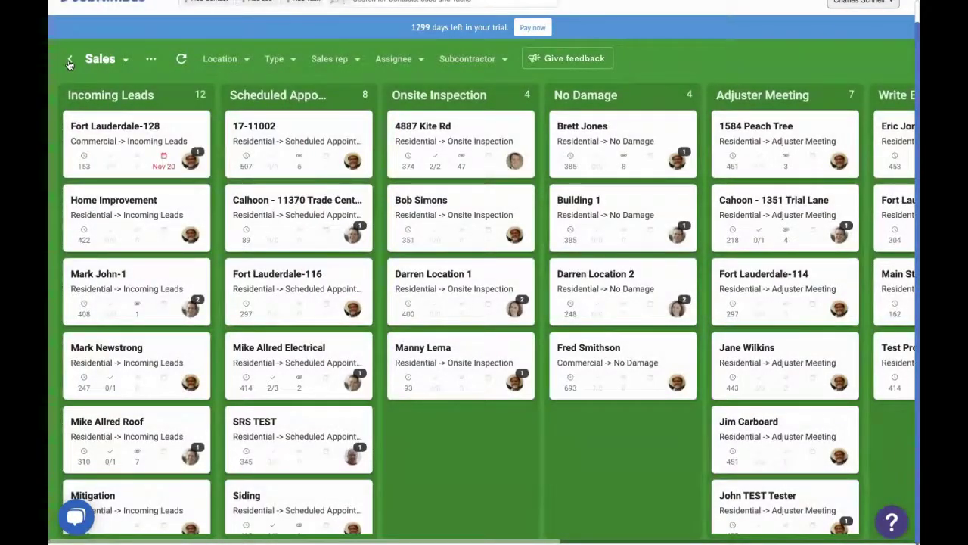
pyautogui.click(69, 60)
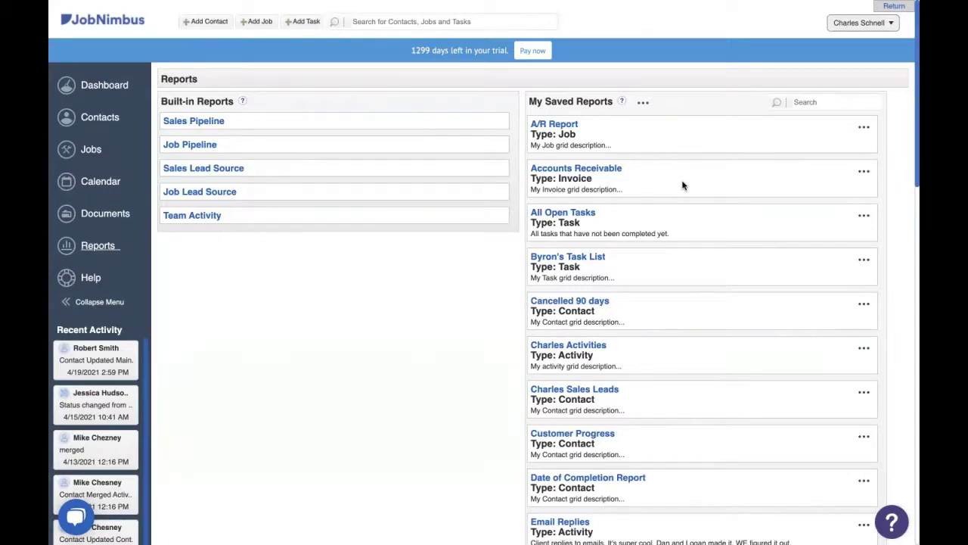
# - Create a new job report and remove its Assigned To, Primary Contact and Type columns
pyautogui.click(643, 103)
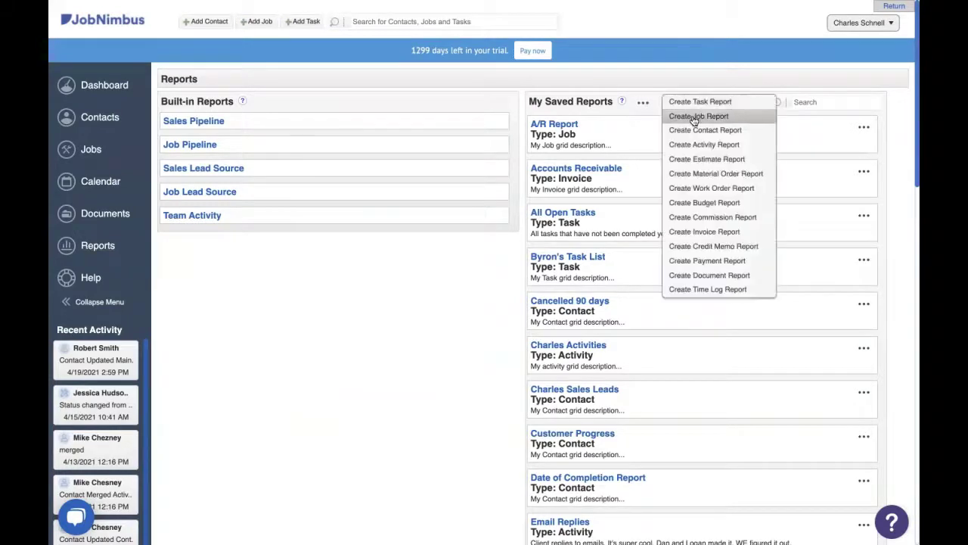
pyautogui.click(694, 118)
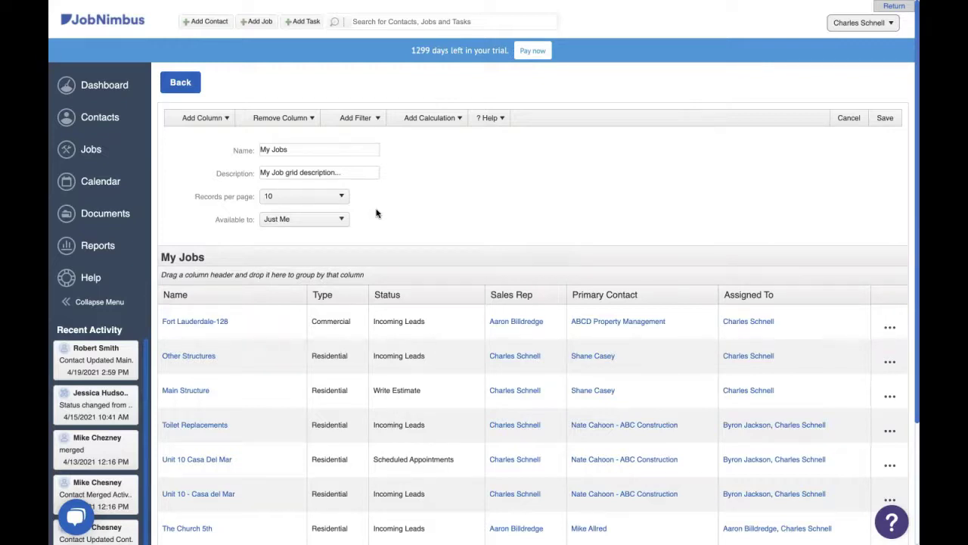
pyautogui.click(287, 121)
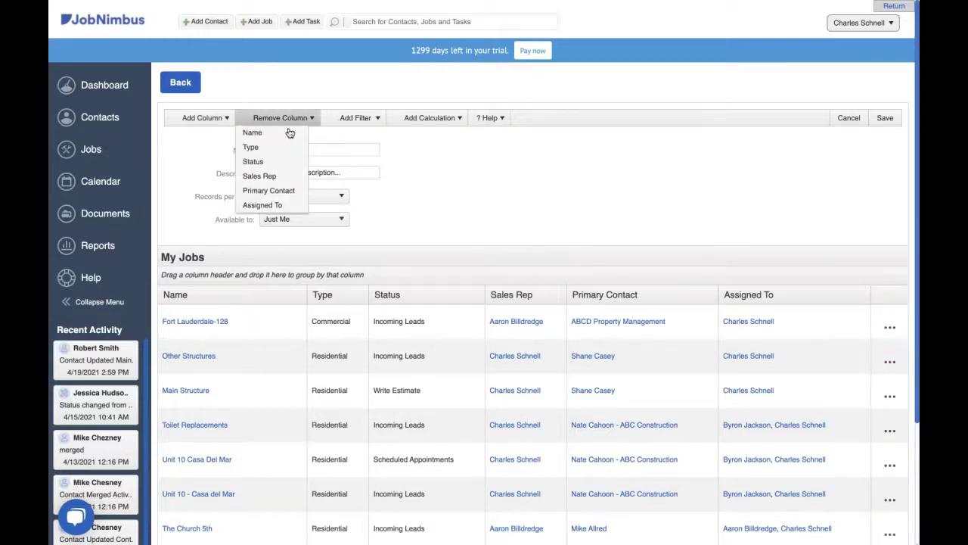
pyautogui.click(264, 207)
pyautogui.click(275, 121)
pyautogui.click(274, 190)
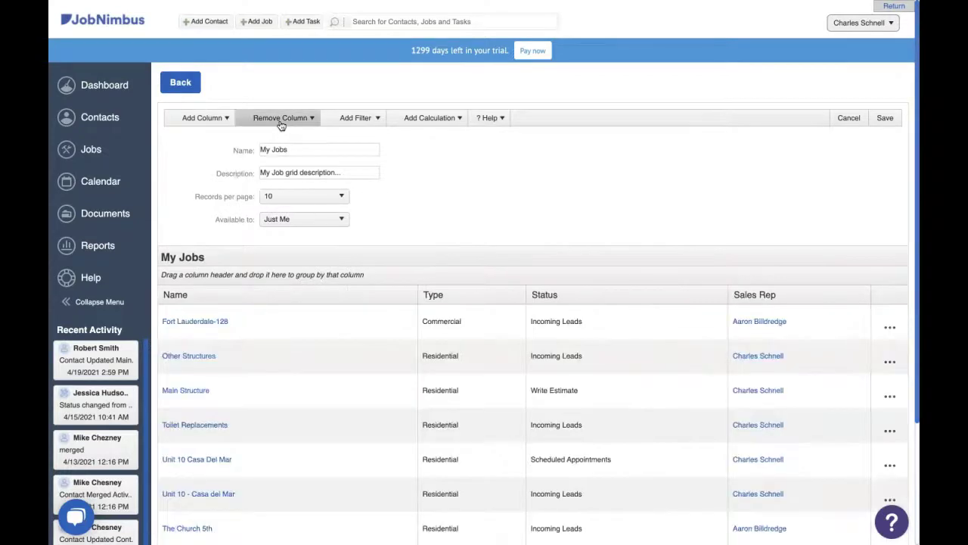
pyautogui.click(281, 122)
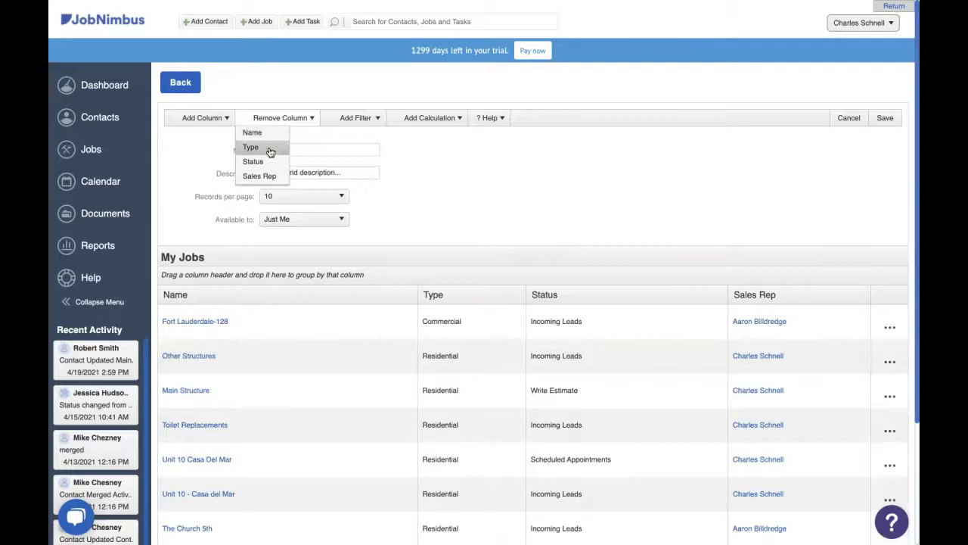
pyautogui.click(270, 149)
# - Add a Days In Status column to the report and group the jobs by Status and within that by Sales Rep
pyautogui.click(217, 123)
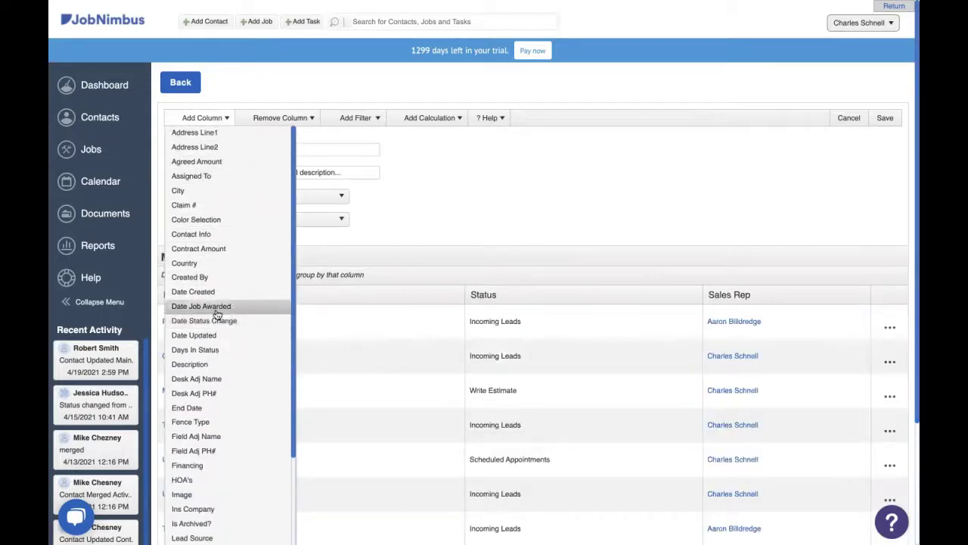
pyautogui.click(217, 348)
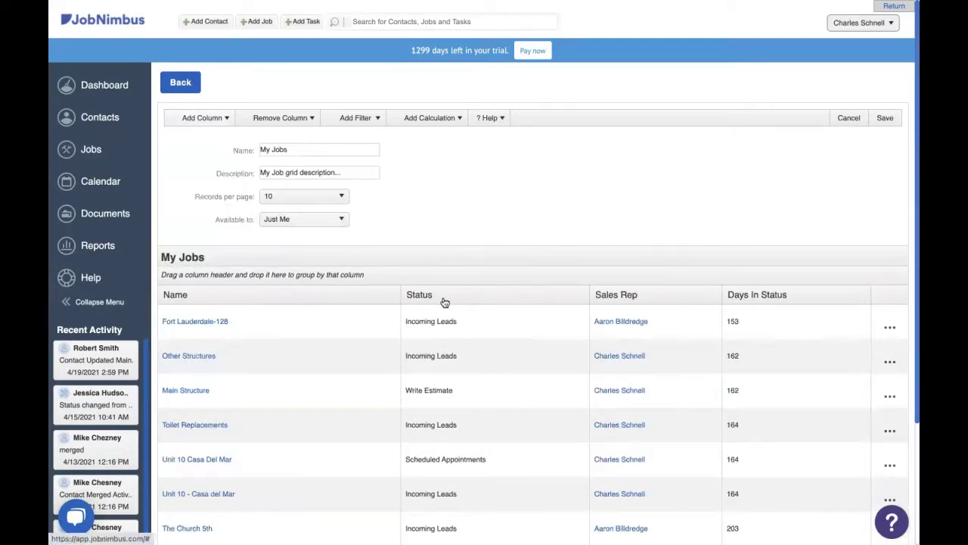
pyautogui.moveTo(443, 302); pyautogui.dragTo(368, 275)
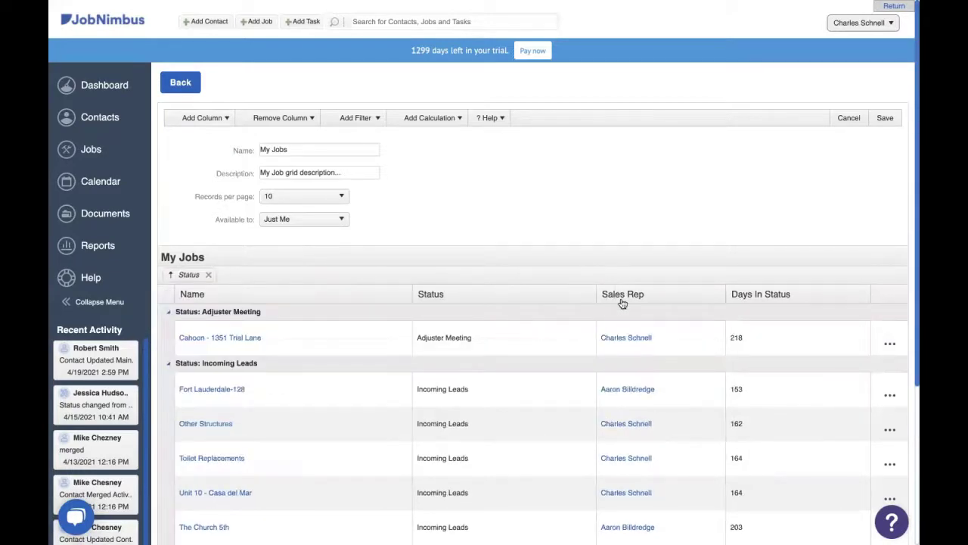
pyautogui.moveTo(622, 303); pyautogui.dragTo(500, 277)
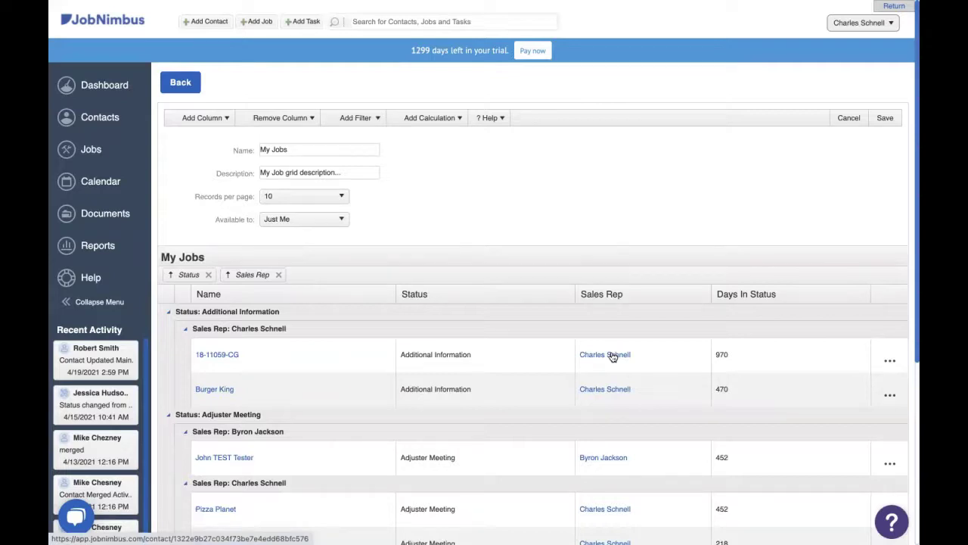
# - Add a count calculation on the report's Name column
pyautogui.click(449, 120)
pyautogui.moveTo(420, 132)
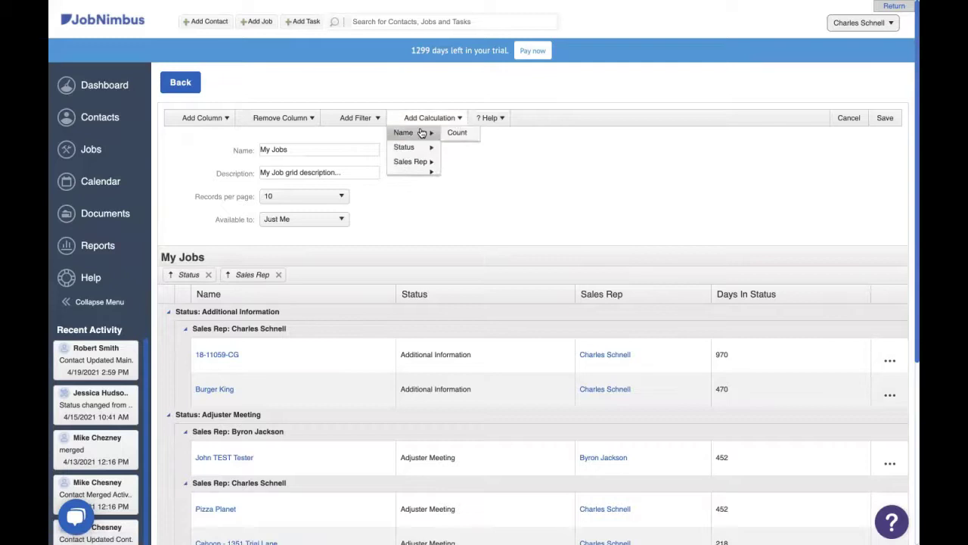
pyautogui.click(468, 137)
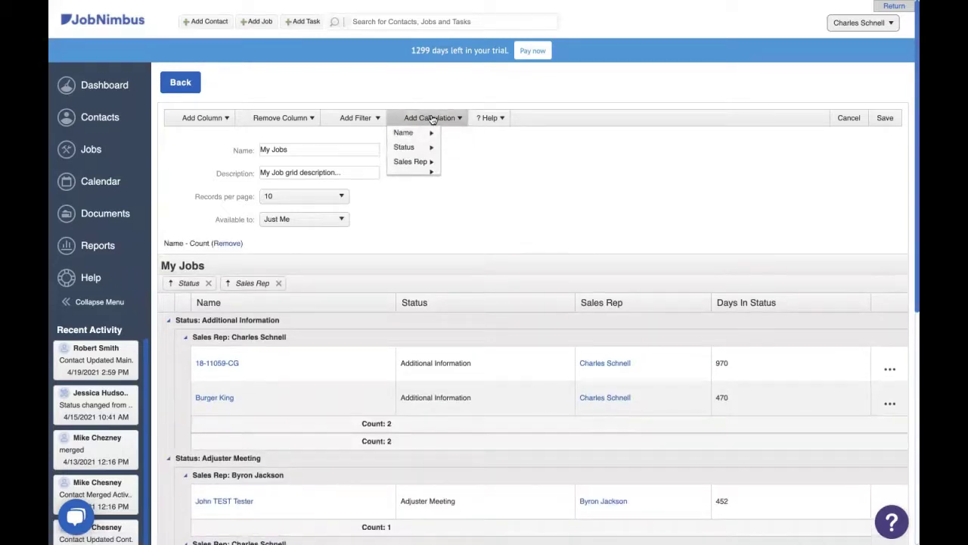
# - Add count calculations on the Sales Rep and Status columns of the job report
pyautogui.moveTo(421, 147)
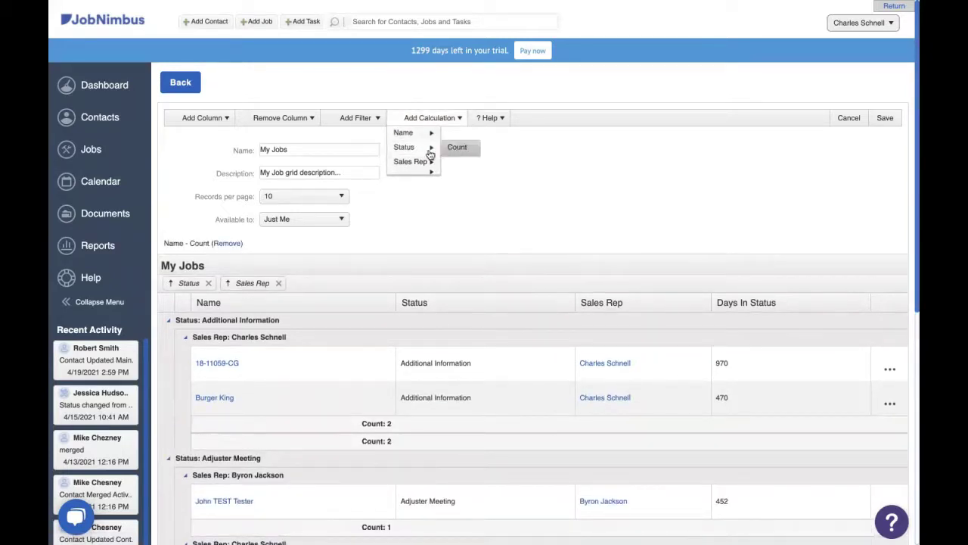
pyautogui.click(456, 163)
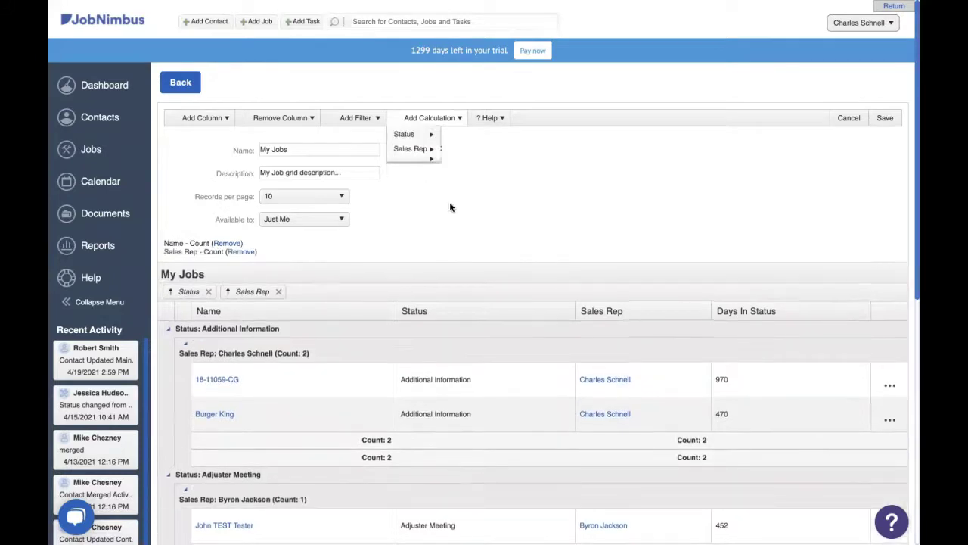
pyautogui.scroll(-1, 446, 227)
pyautogui.click(430, 88)
pyautogui.moveTo(406, 117)
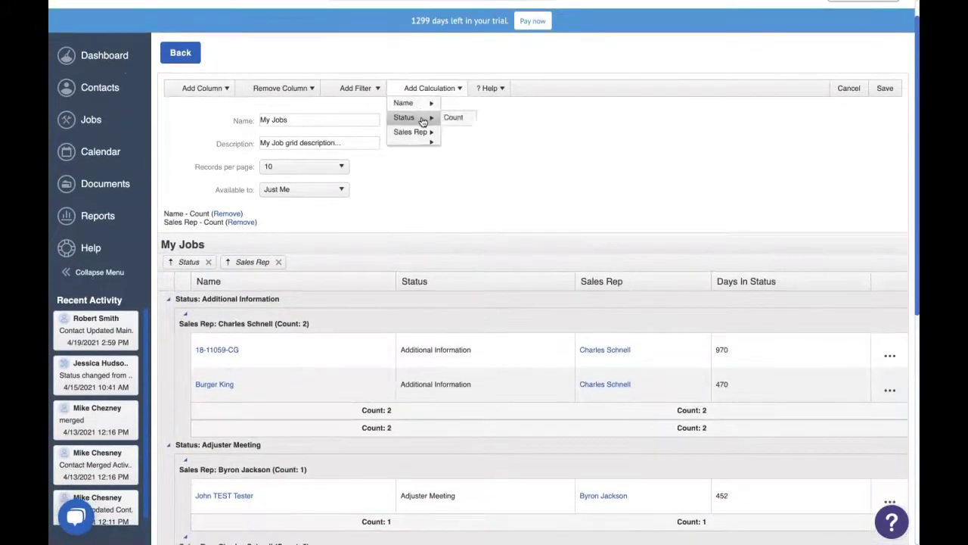
pyautogui.click(457, 118)
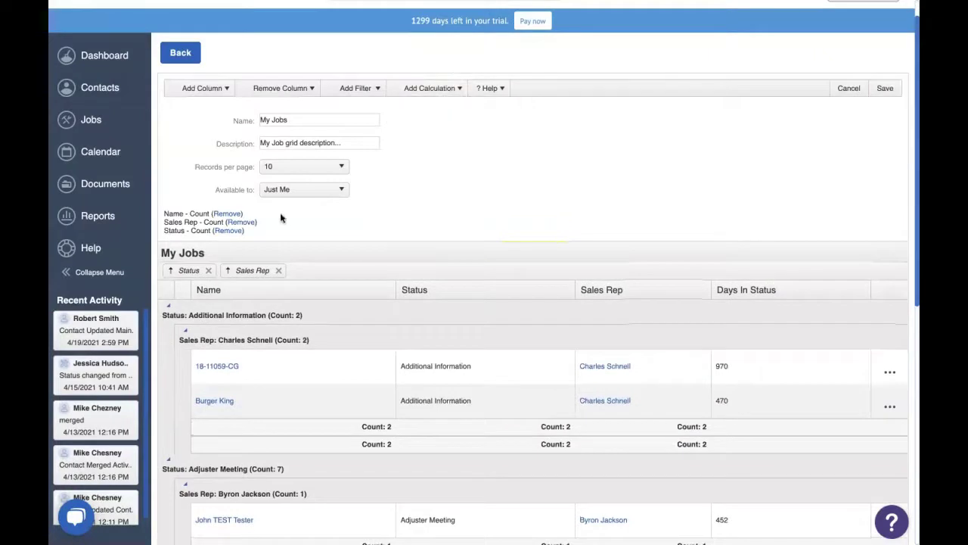
# - Remove the Name count calculation and look through the grouped report
pyautogui.click(230, 216)
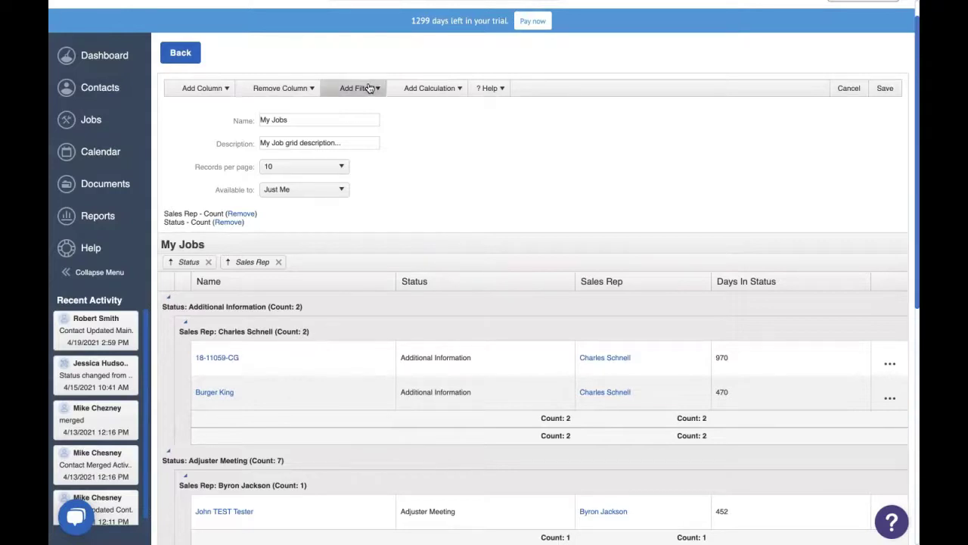
pyautogui.scroll(-6, 532, 277)
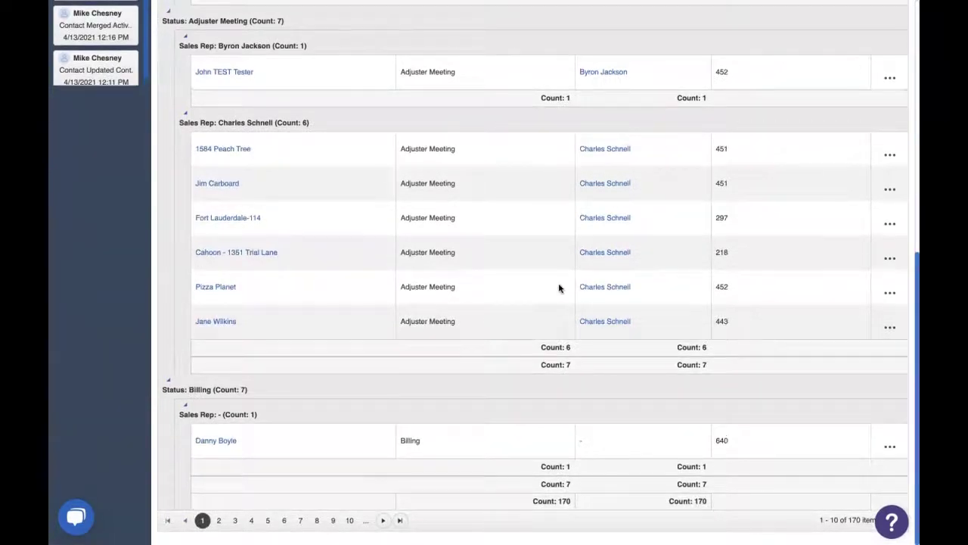
pyautogui.scroll(6, 559, 288)
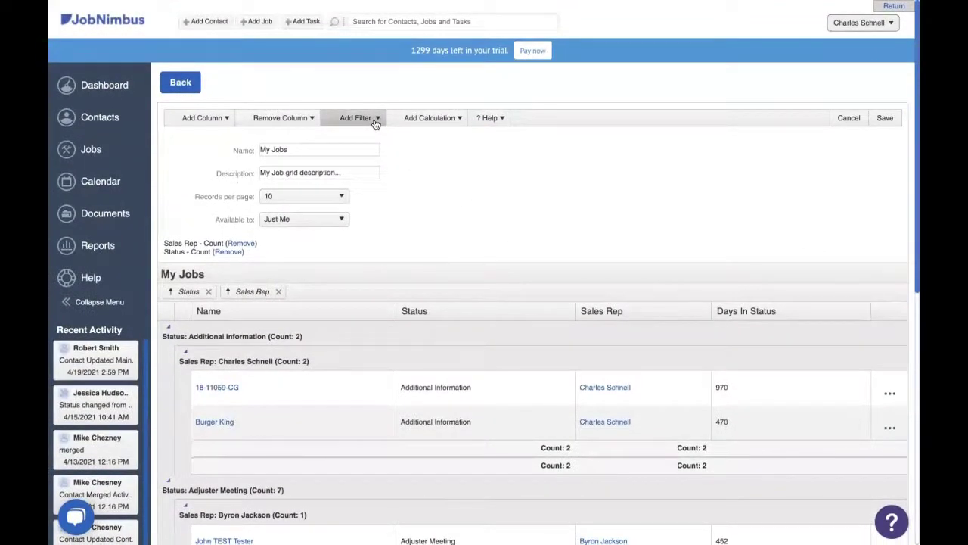
# - Add a Date Status Change filter to the job report for changes older than 3 days
pyautogui.click(375, 121)
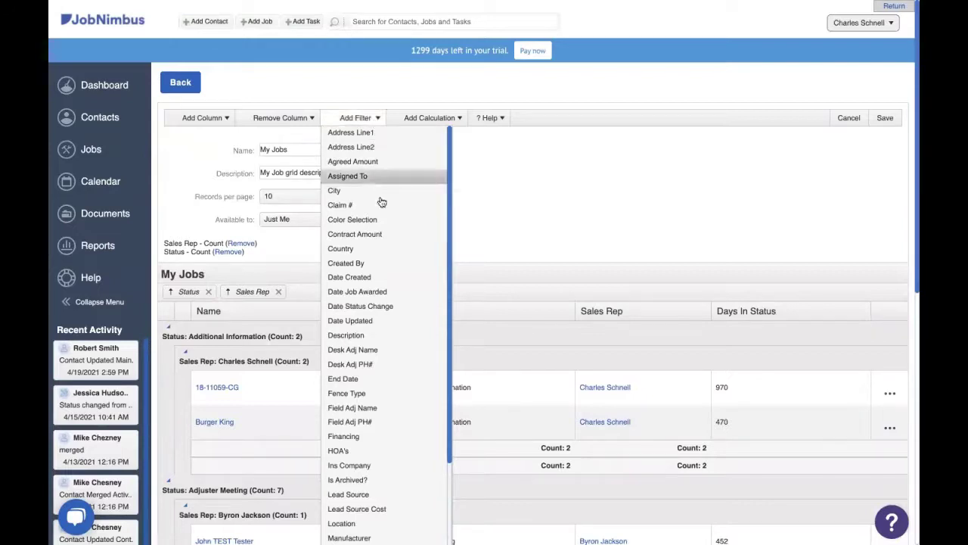
pyautogui.click(386, 306)
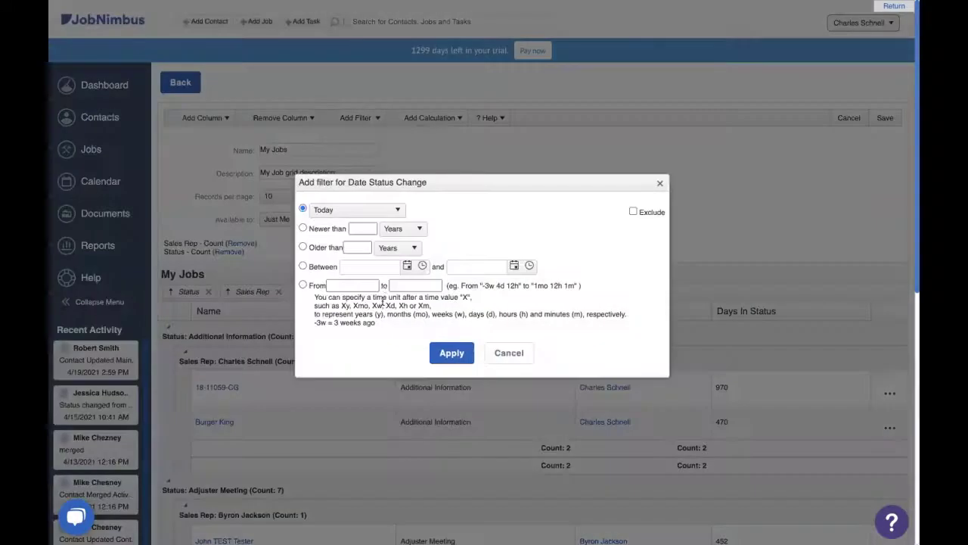
pyautogui.click(302, 246)
pyautogui.click(355, 248)
pyautogui.write('3')
pyautogui.click(393, 248)
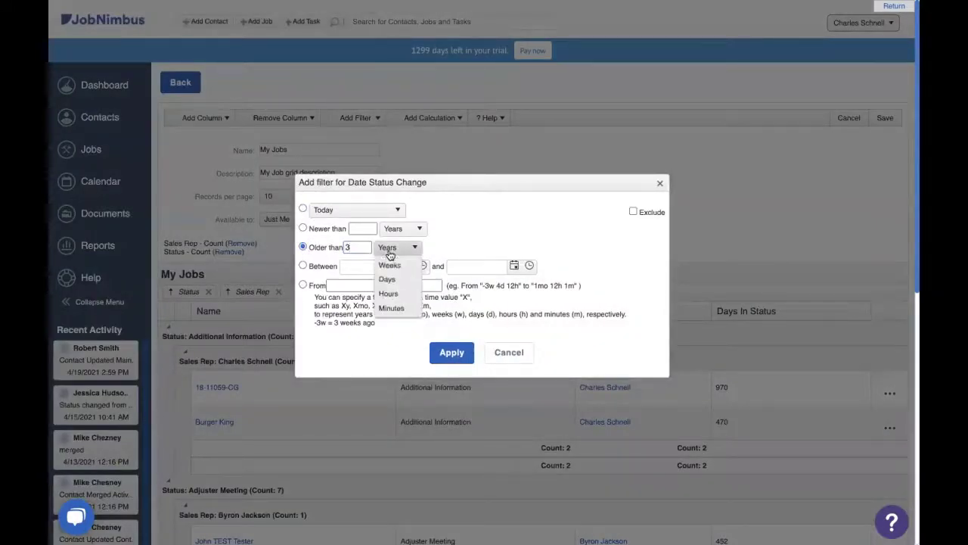
pyautogui.click(389, 306)
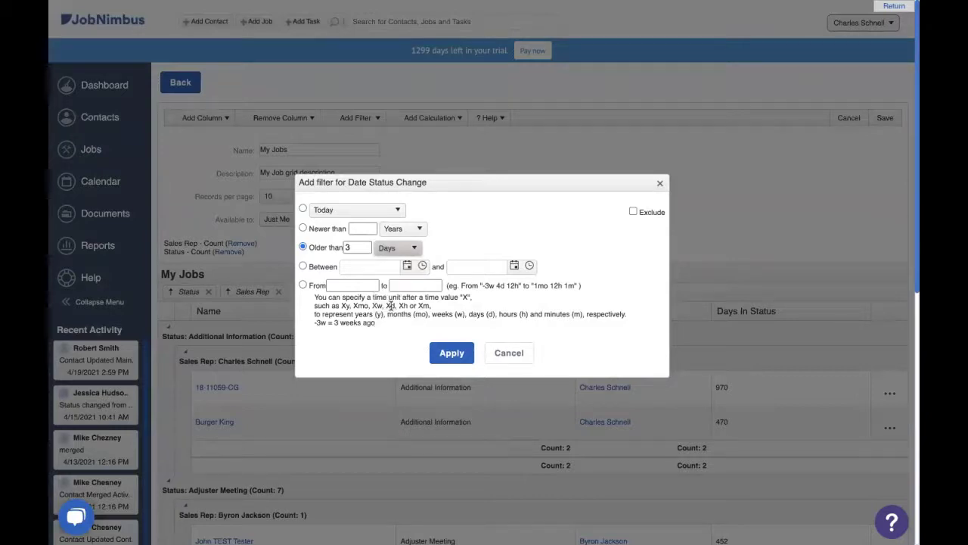
pyautogui.click(451, 353)
# - Add an Is Archived? filter set to False to the job report
pyautogui.click(354, 122)
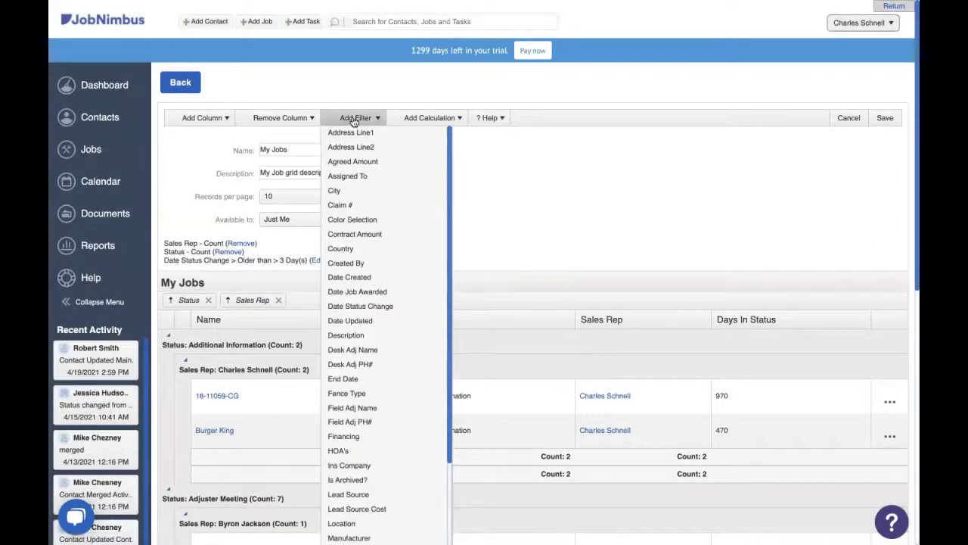
pyautogui.scroll(-3, 376, 315)
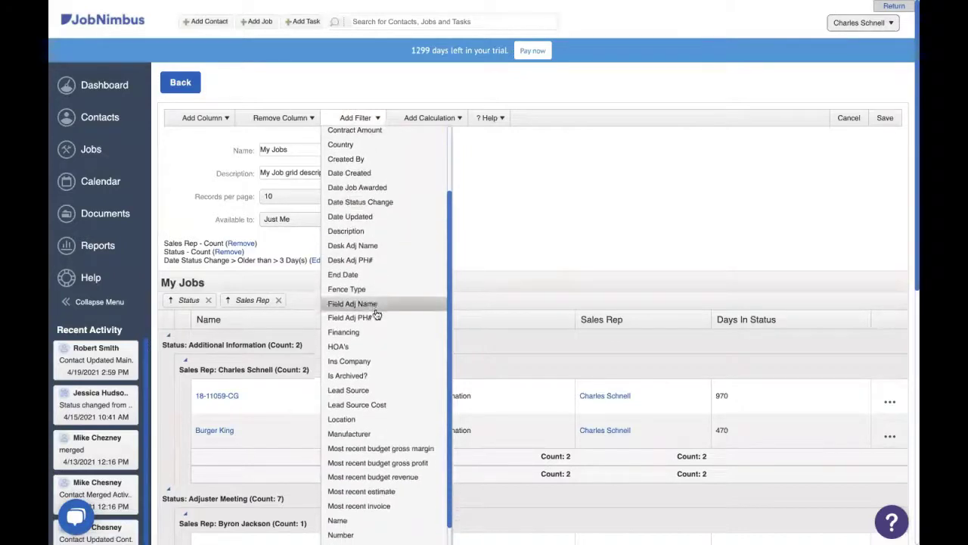
pyautogui.click(368, 374)
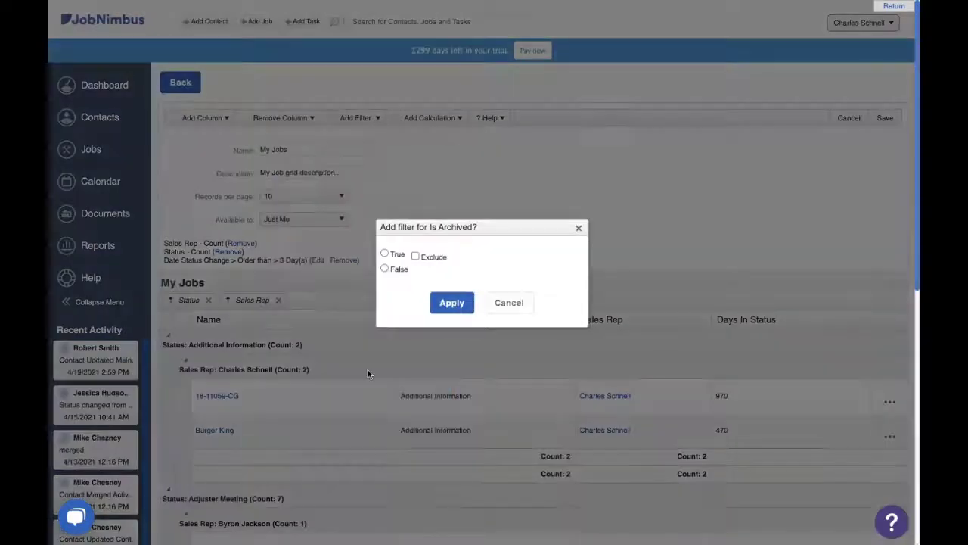
pyautogui.click(386, 267)
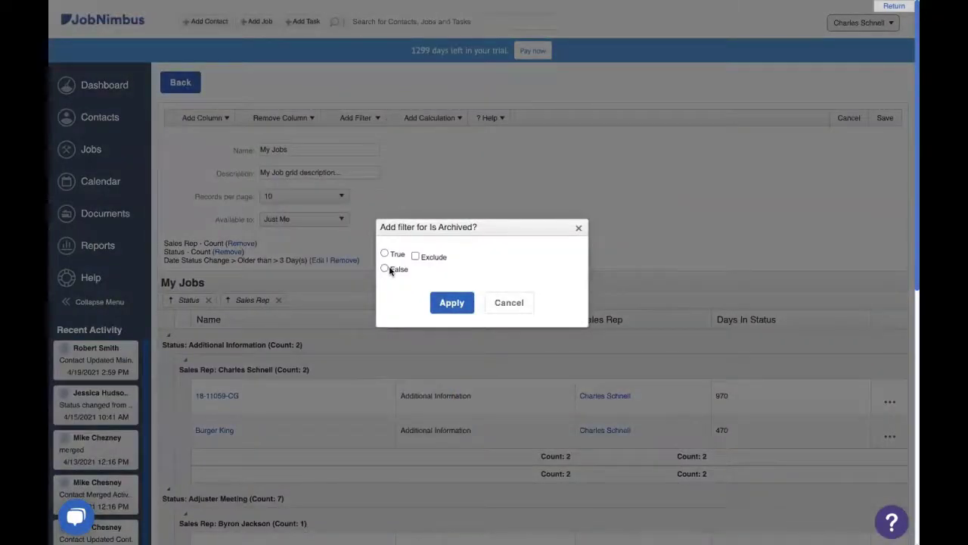
pyautogui.click(454, 304)
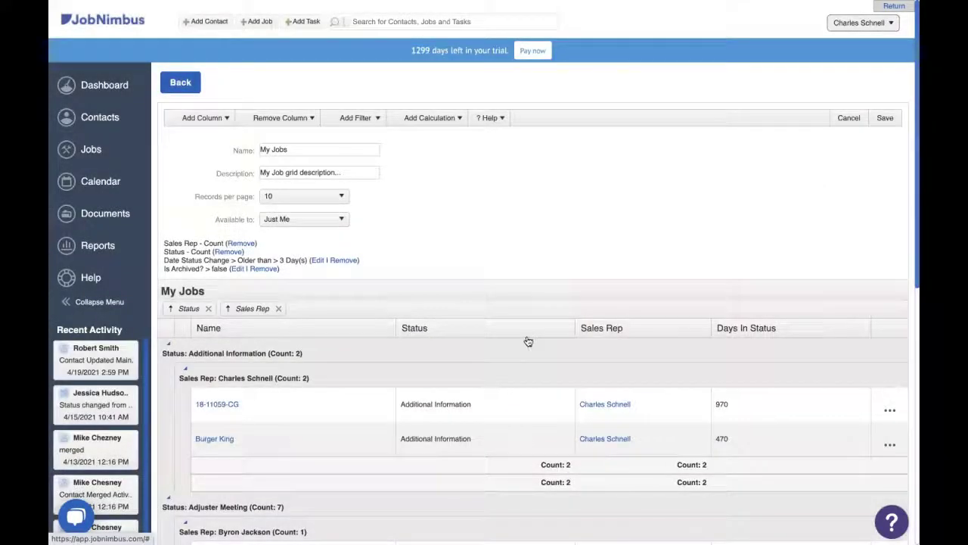
# - Look over the filtered jobs, rename the report My Stuck Jobs and save it
pyautogui.scroll(-10, 525, 340)
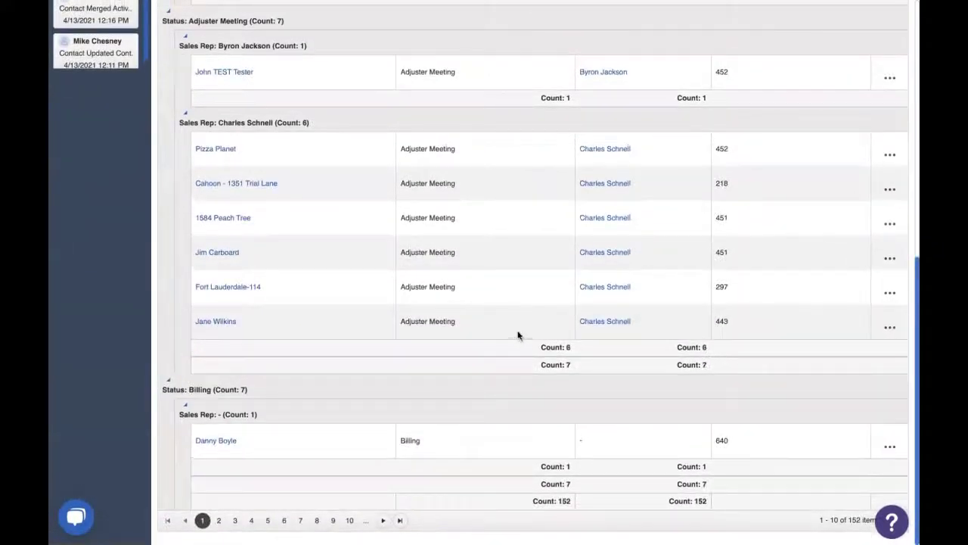
pyautogui.scroll(10, 517, 335)
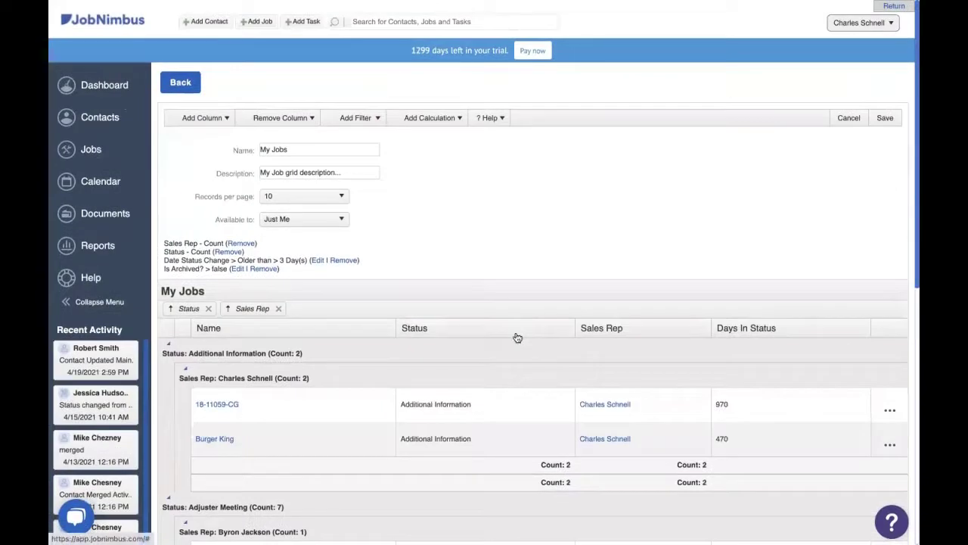
pyautogui.scroll(-1, 484, 246)
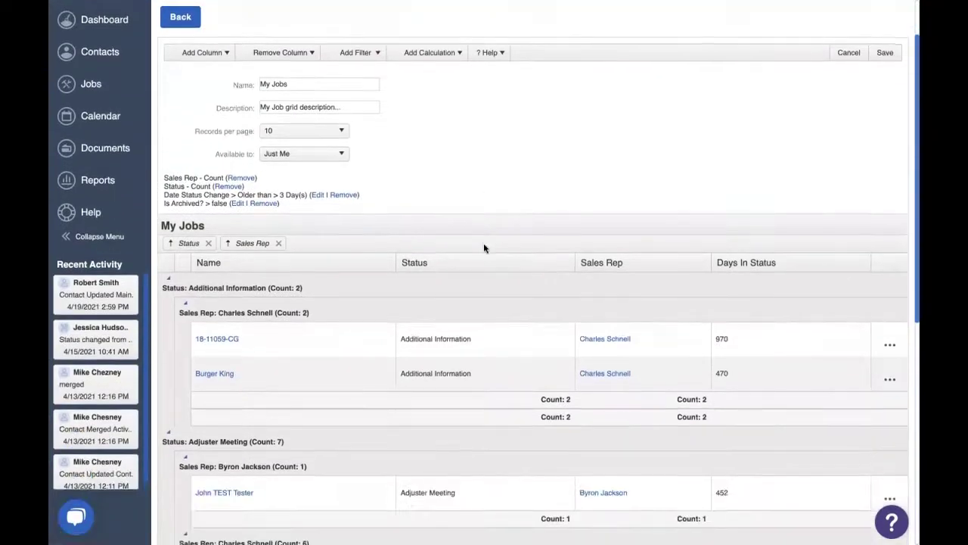
pyautogui.click(270, 103)
pyautogui.write('Stuck')
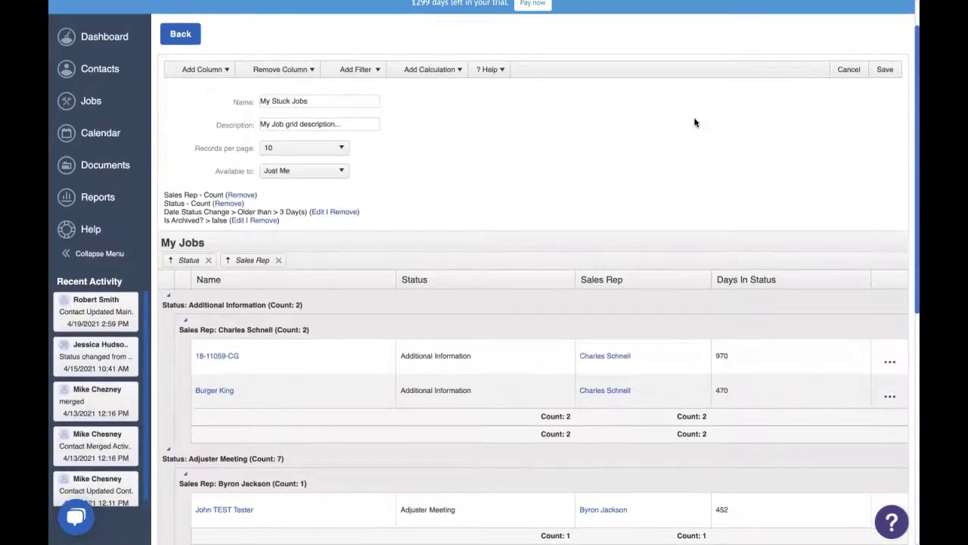
pyautogui.click(882, 72)
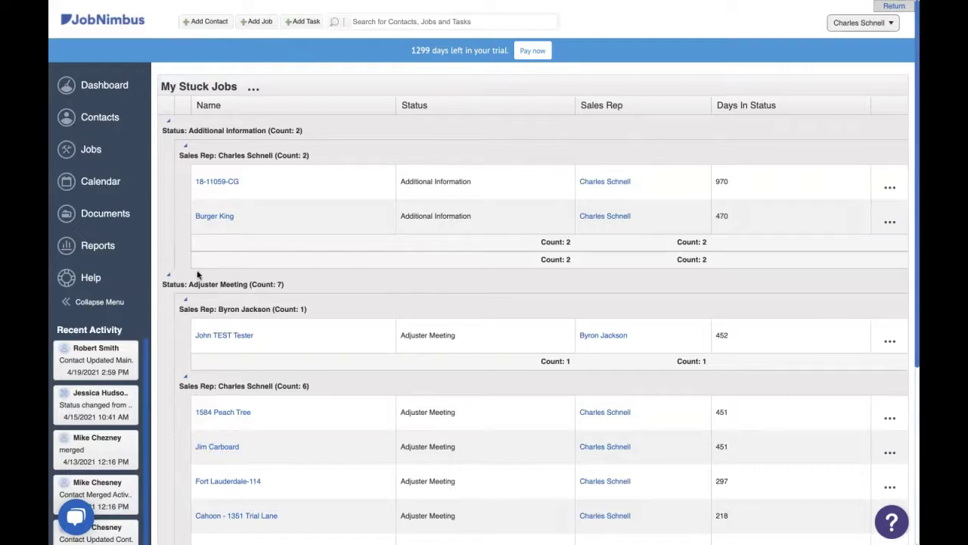
# - Create a new activity report with a Parent Workflow filter for Jobs whose new status is Residential - Lost Jobs
pyautogui.click(106, 250)
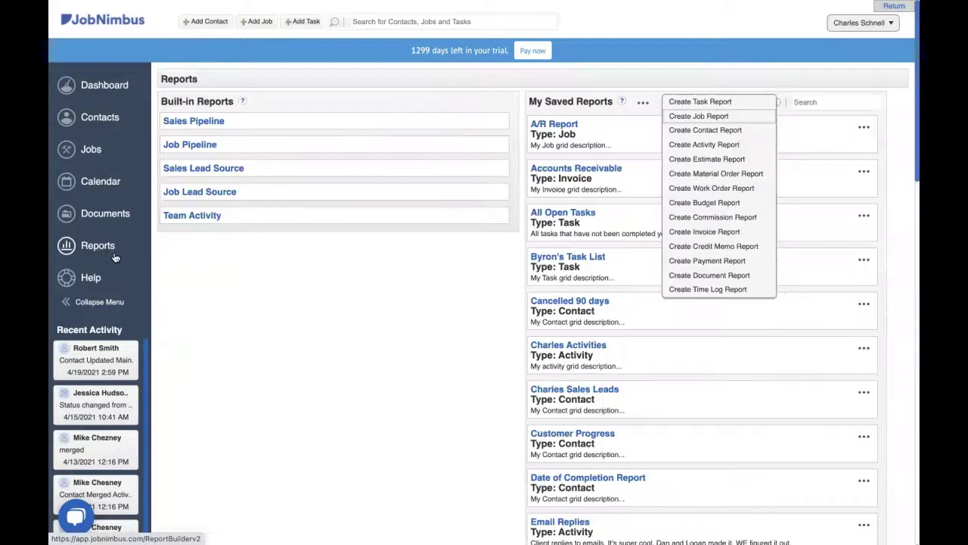
pyautogui.click(703, 144)
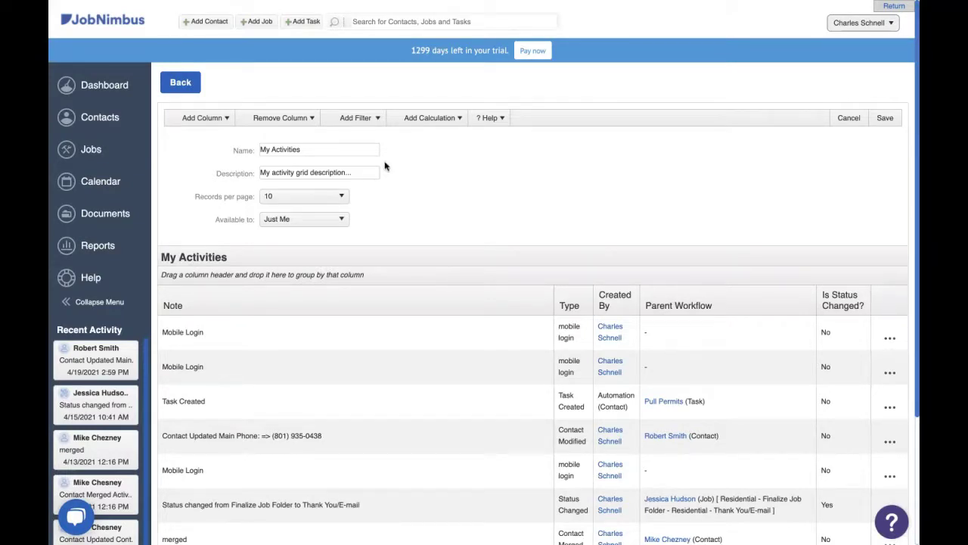
pyautogui.click(367, 127)
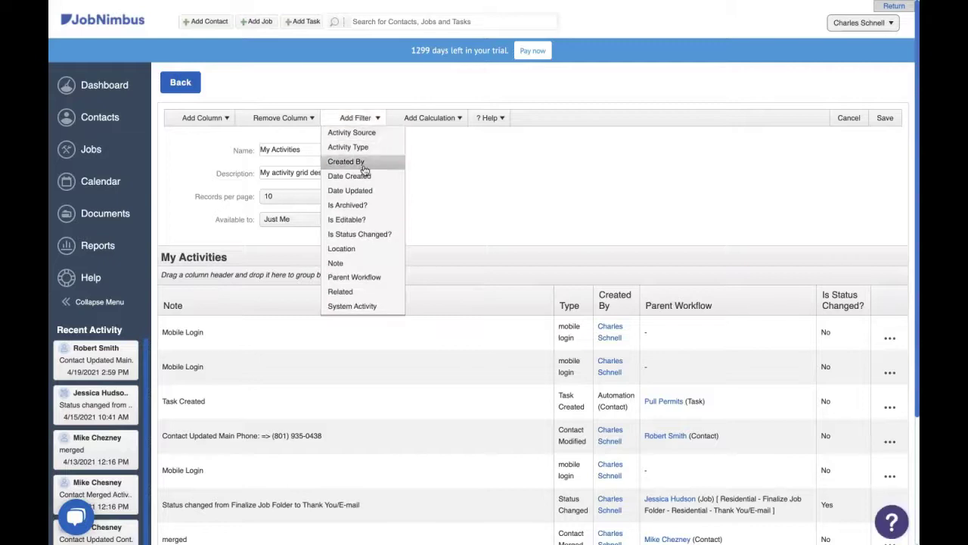
pyautogui.click(368, 277)
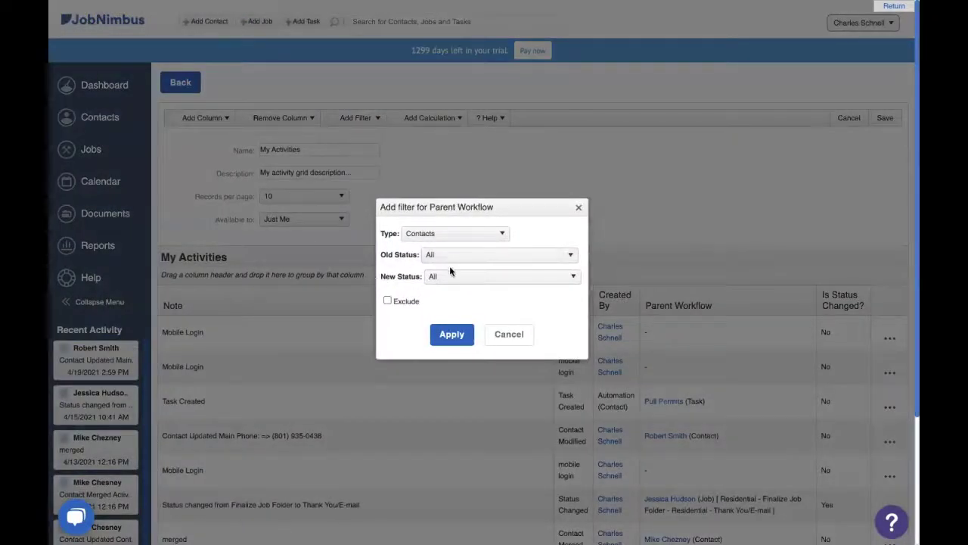
pyautogui.click(429, 236)
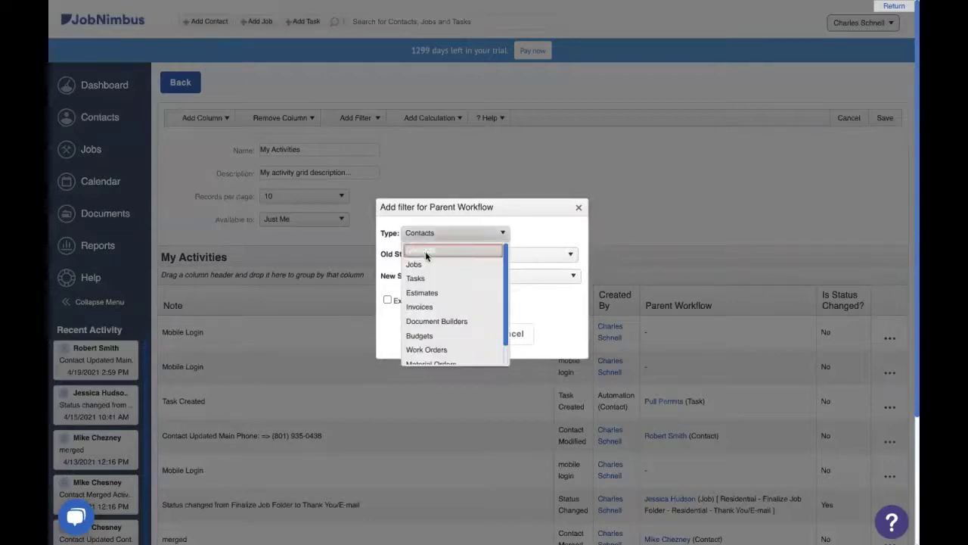
pyautogui.click(427, 265)
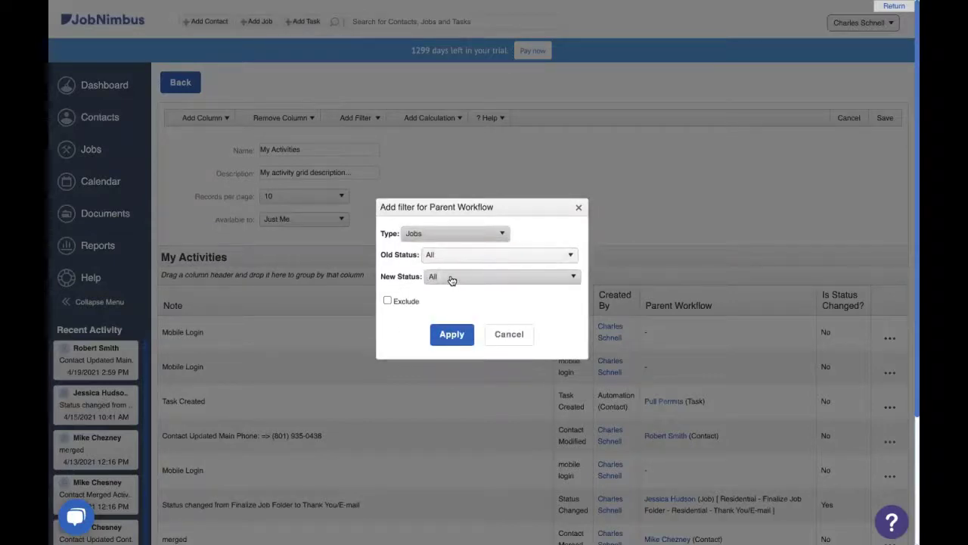
pyautogui.click(452, 279)
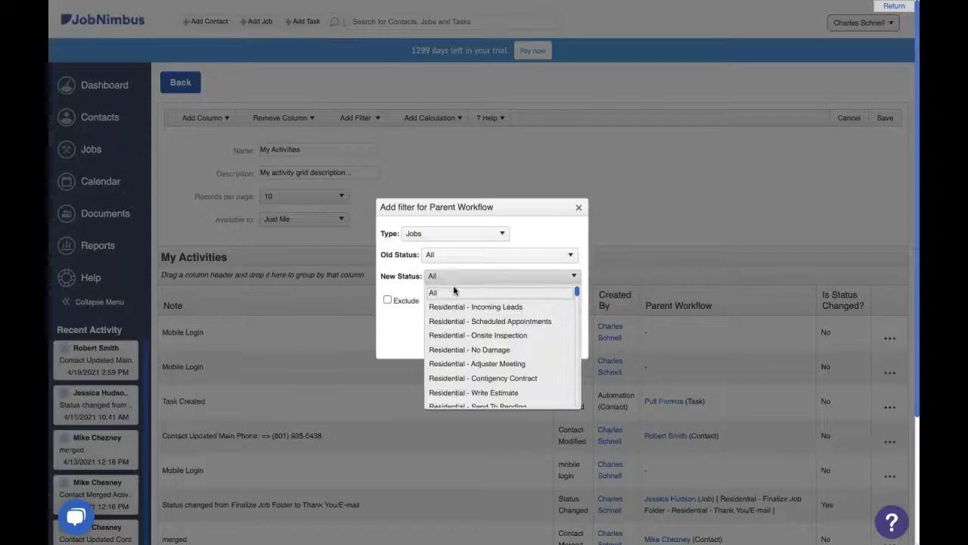
pyautogui.scroll(-3, 492, 339)
pyautogui.scroll(-1, 490, 339)
pyautogui.click(489, 353)
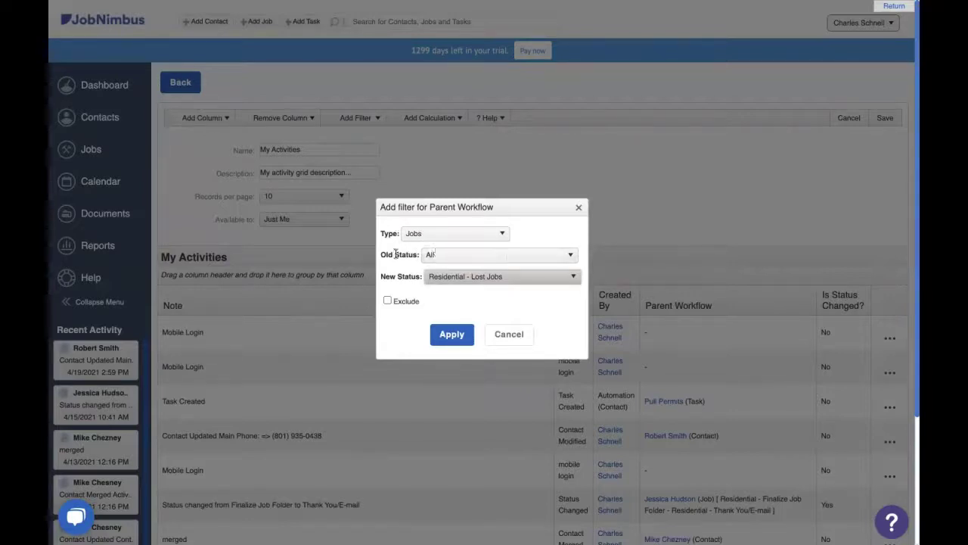
pyautogui.click(452, 335)
# - Look through the filtered activities and set the report to 25 records per page
pyautogui.scroll(-4, 505, 289)
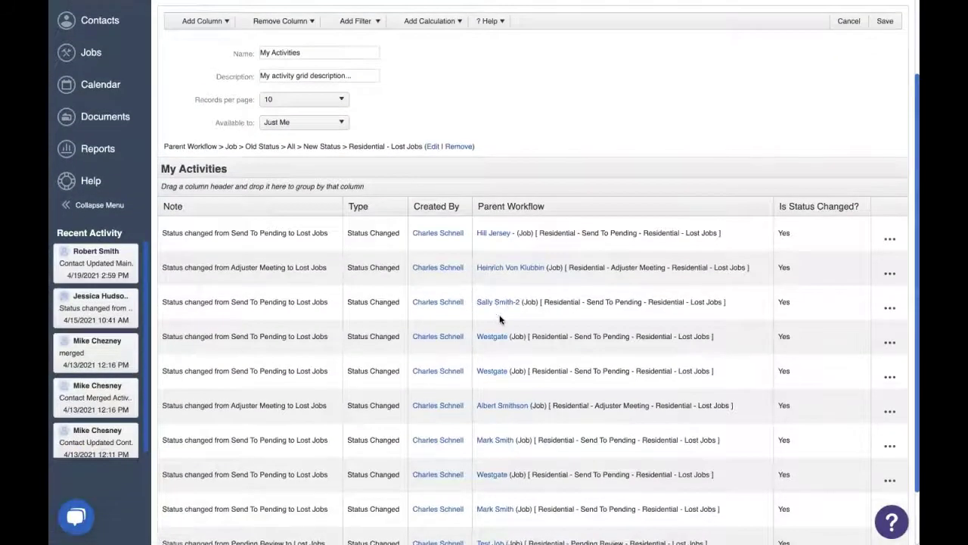
pyautogui.scroll(-1, 503, 286)
pyautogui.scroll(5, 504, 286)
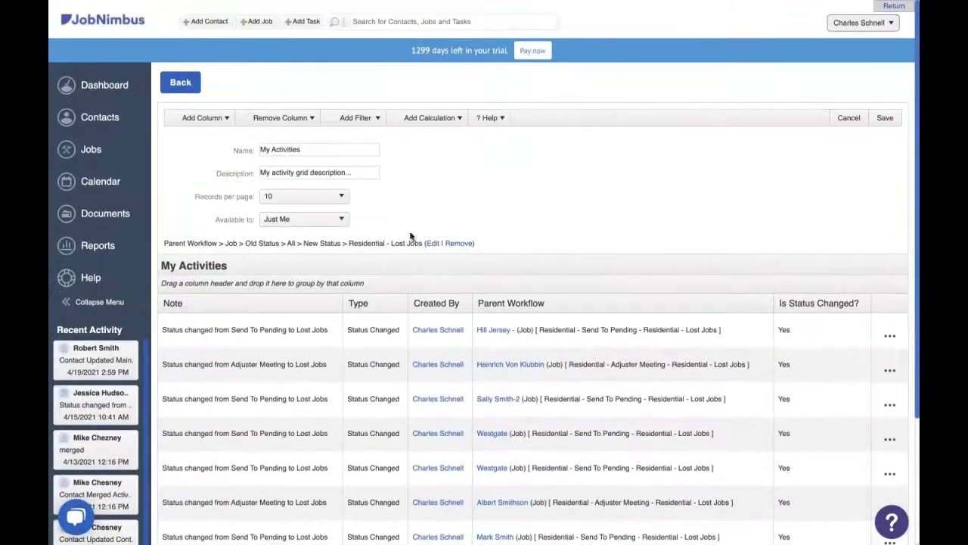
pyautogui.click(331, 198)
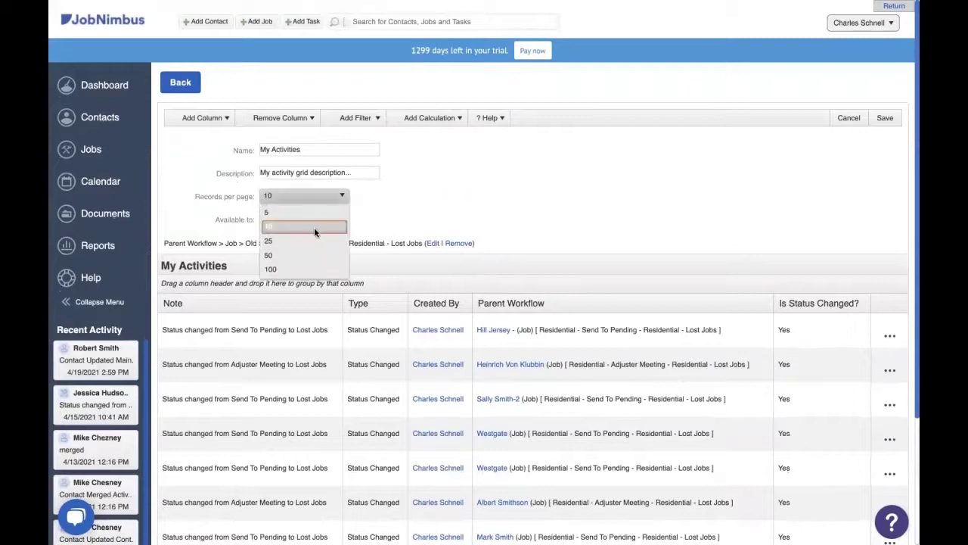
pyautogui.click(314, 242)
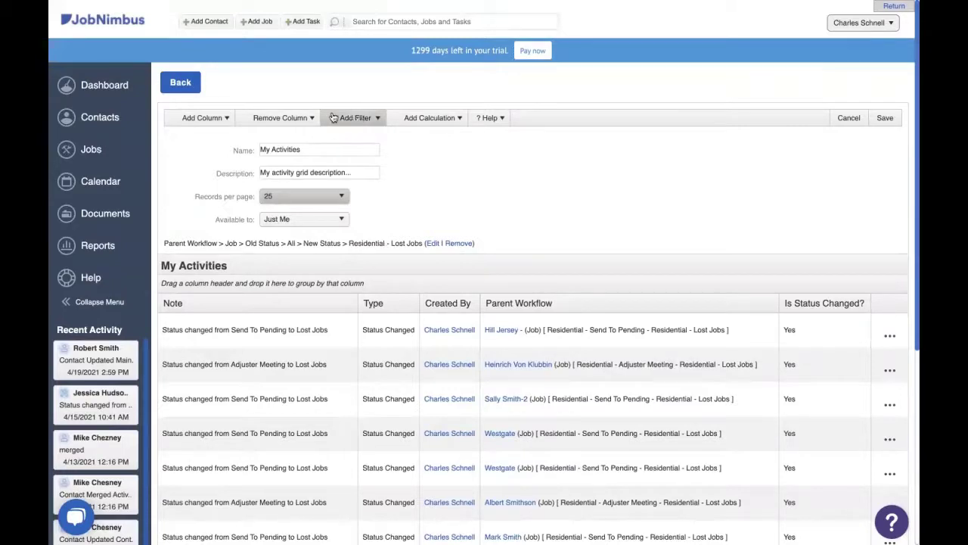
# - Replace the Is Status Changed? and Type columns of the activity report with a Date Created column
pyautogui.click(299, 119)
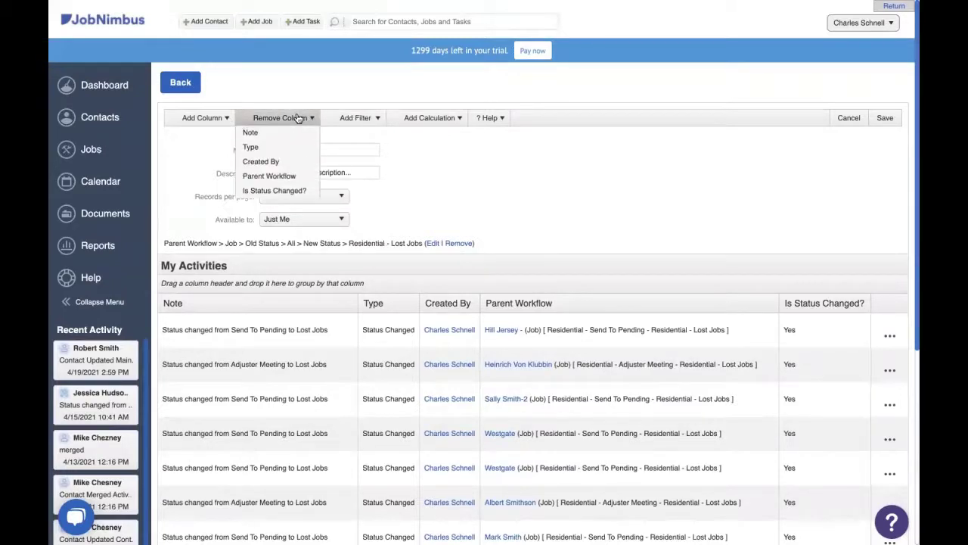
pyautogui.click(295, 191)
pyautogui.click(280, 121)
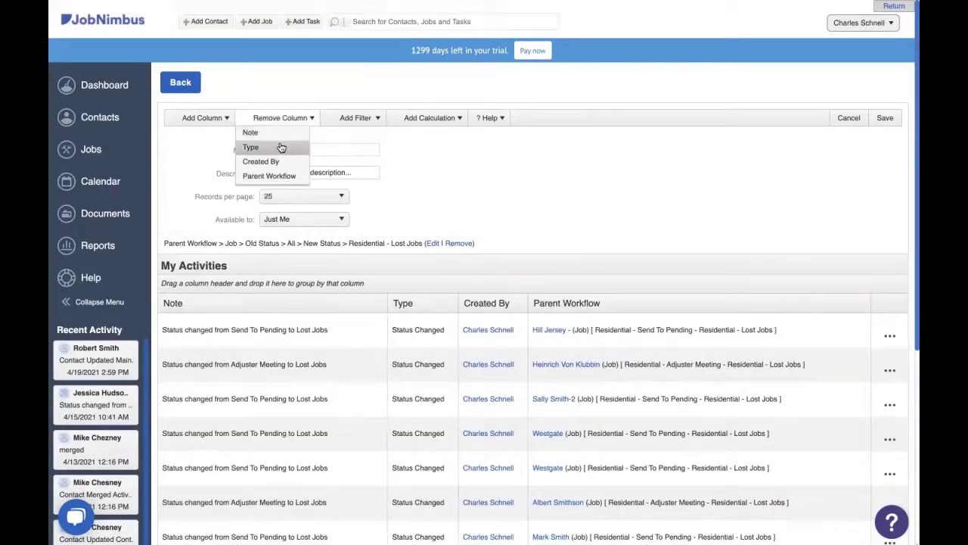
pyautogui.click(281, 147)
pyautogui.click(205, 120)
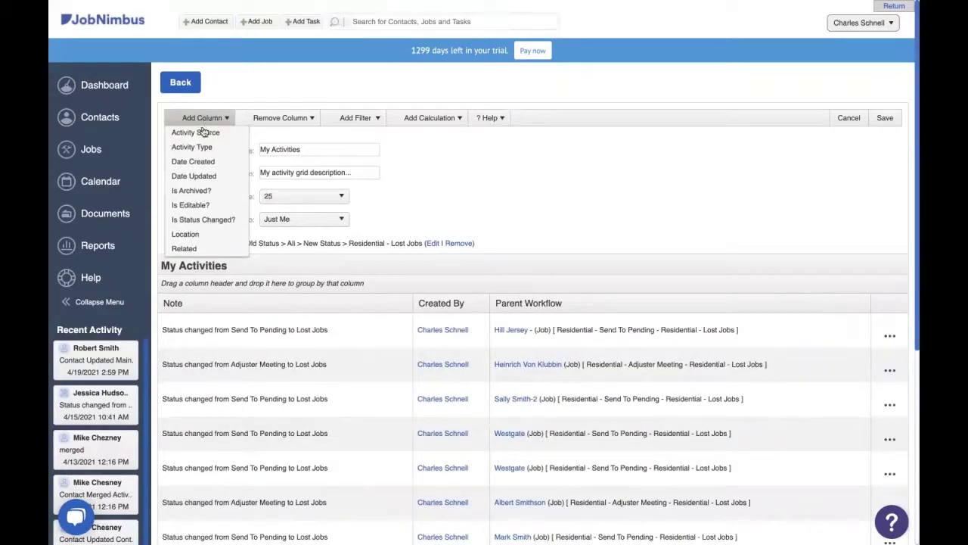
pyautogui.click(215, 164)
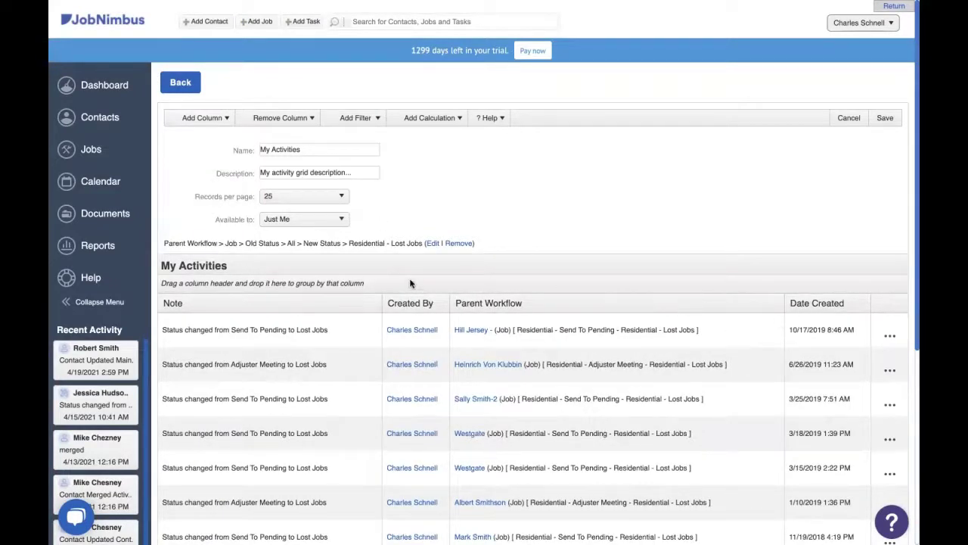
# - Group the activity report by Note and look through the resulting groups
pyautogui.moveTo(335, 306); pyautogui.dragTo(337, 285)
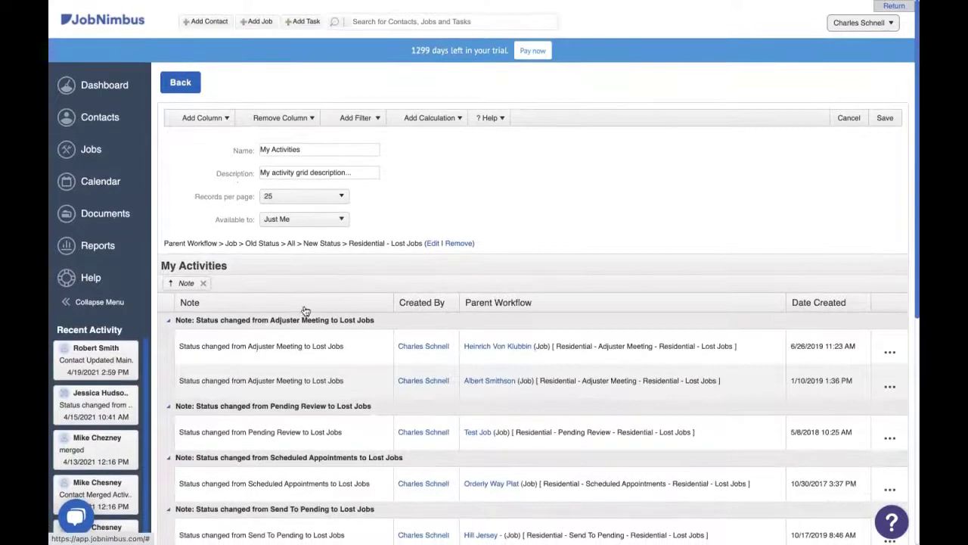
pyautogui.scroll(-3, 312, 337)
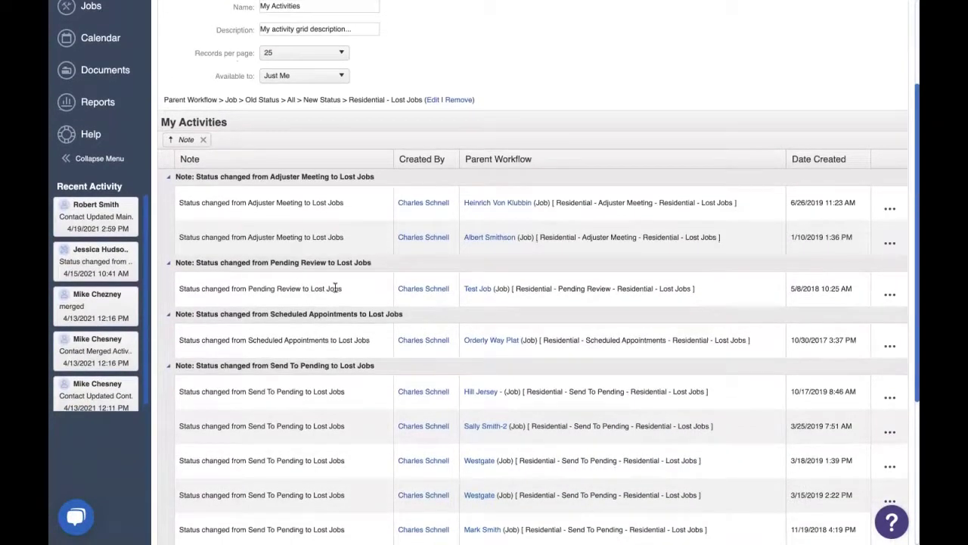
pyautogui.scroll(-5, 335, 287)
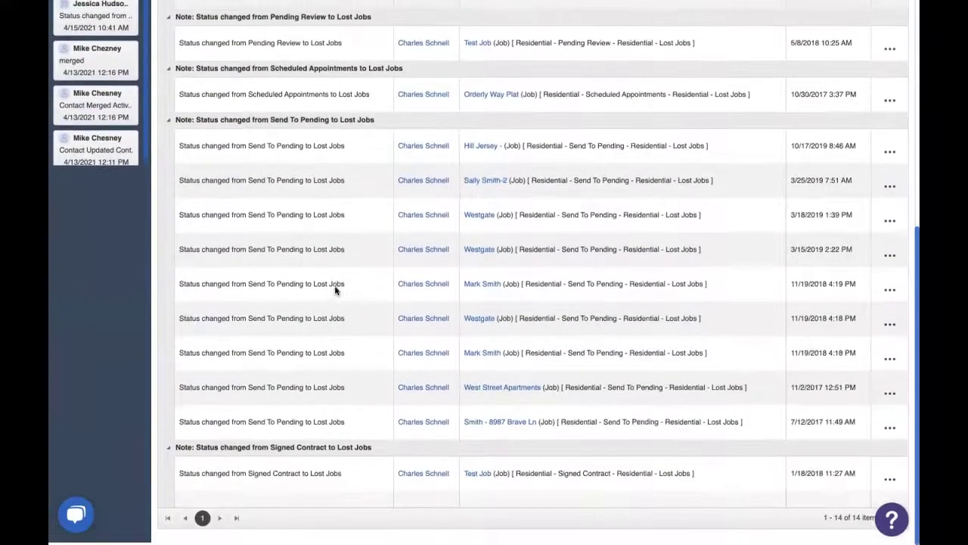
pyautogui.scroll(8, 335, 288)
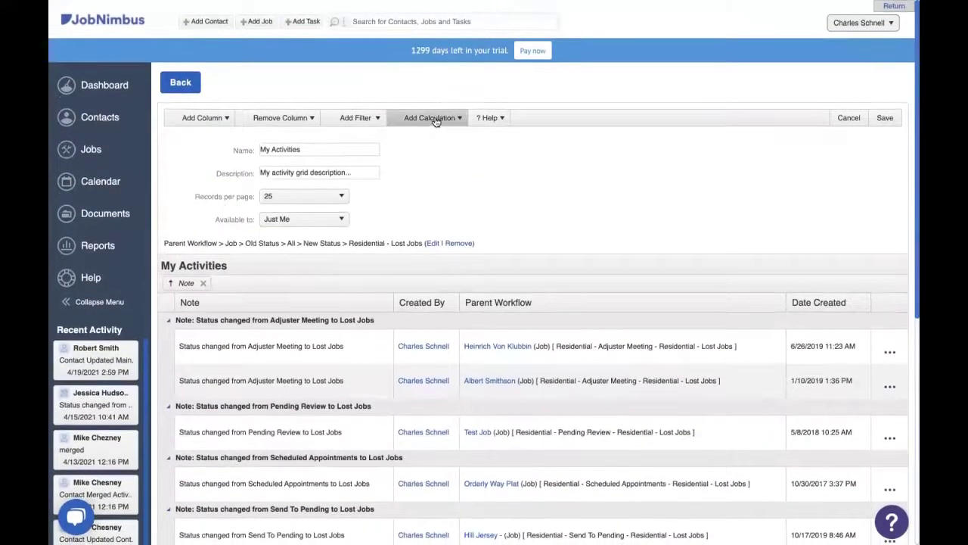
# - Add a count calculation on the Note column and review the count for each group
pyautogui.click(436, 120)
pyautogui.moveTo(426, 132)
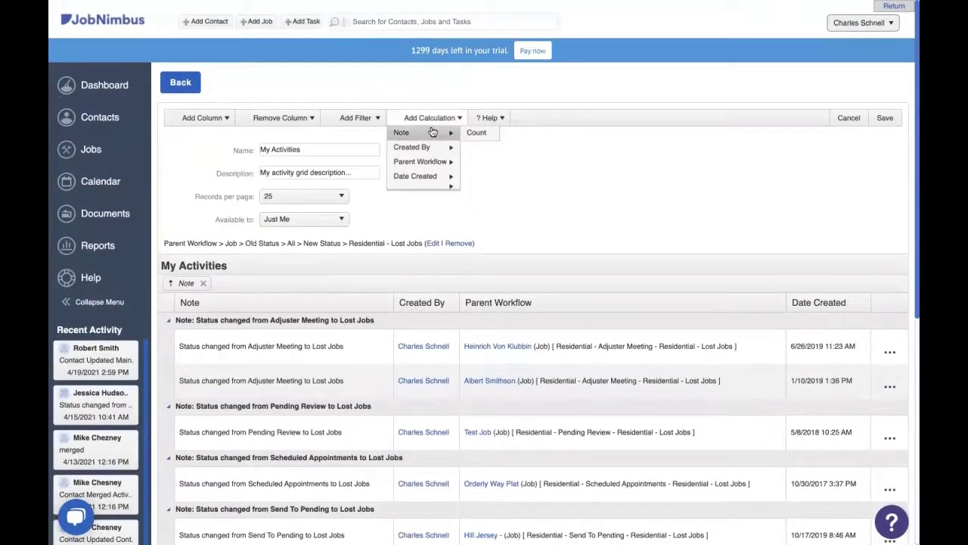
pyautogui.click(474, 133)
pyautogui.scroll(-2, 408, 273)
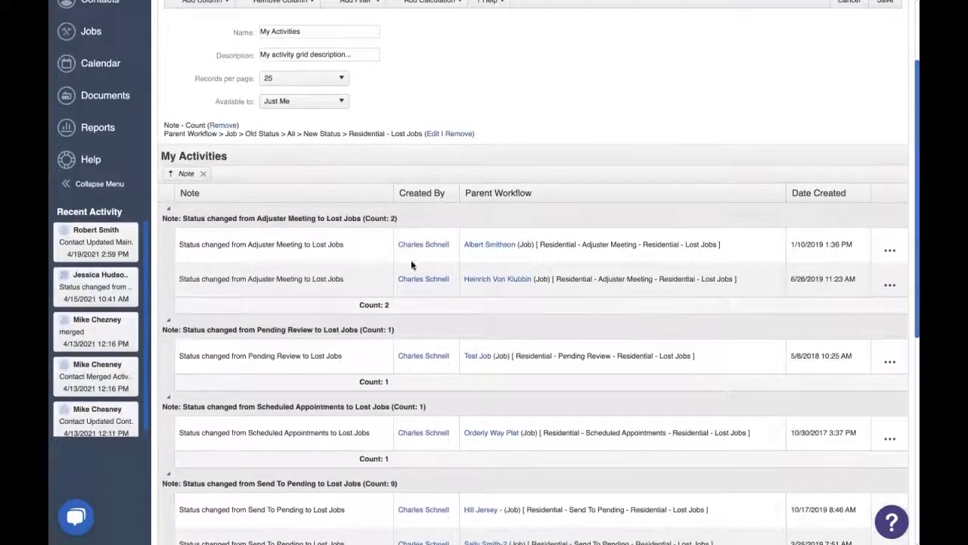
pyautogui.scroll(-6, 412, 257)
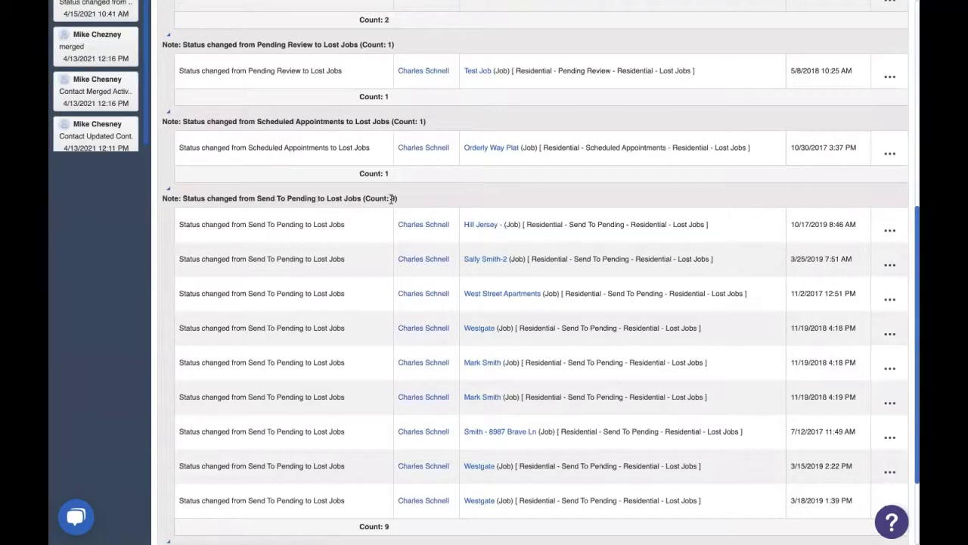
pyautogui.scroll(9, 392, 198)
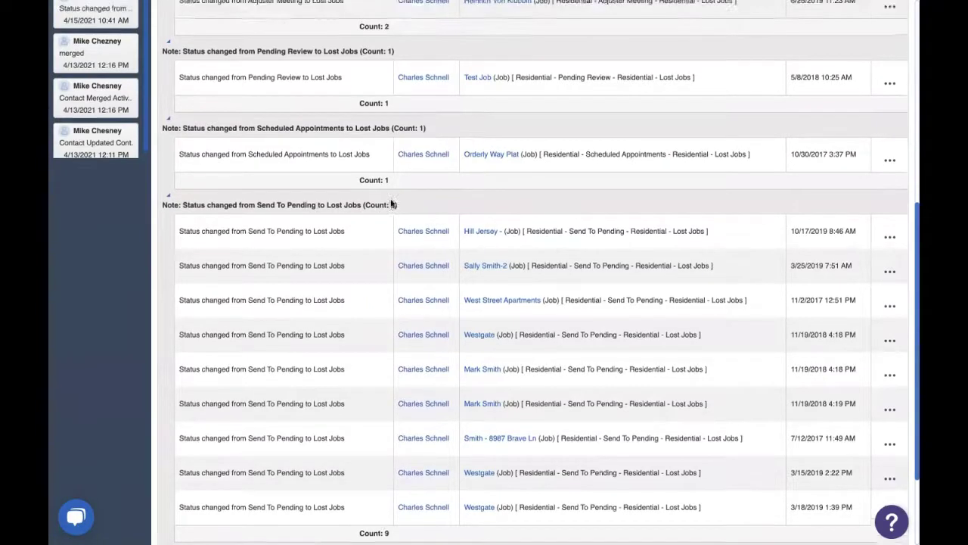
# - Rename the activity report Moved to Lost and save it
pyautogui.moveTo(324, 149); pyautogui.dragTo(241, 149)
pyautogui.write('Moved to Lost')
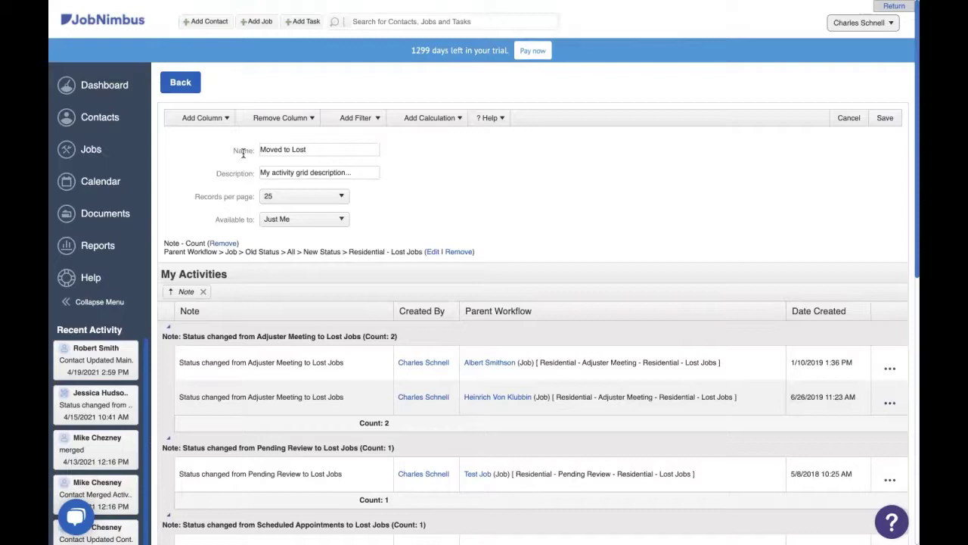
pyautogui.click(887, 118)
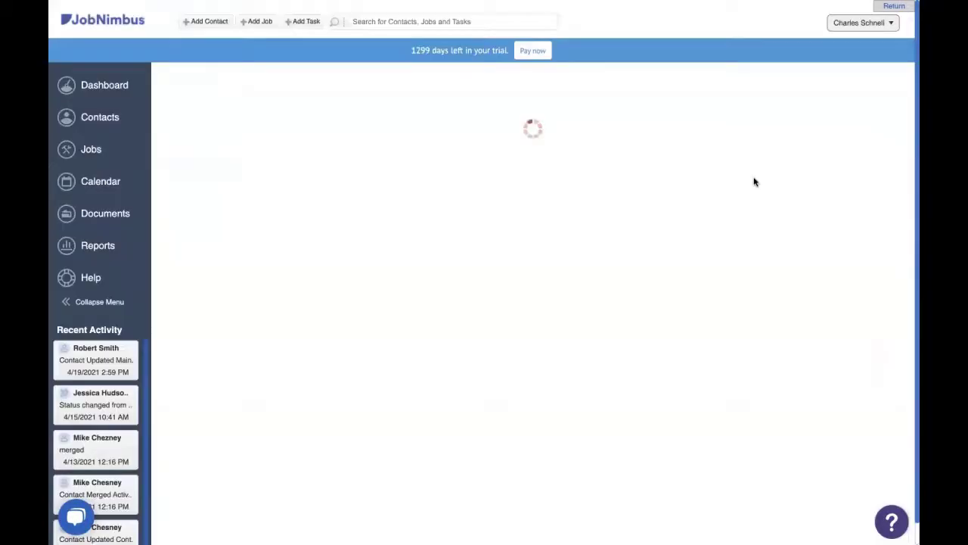